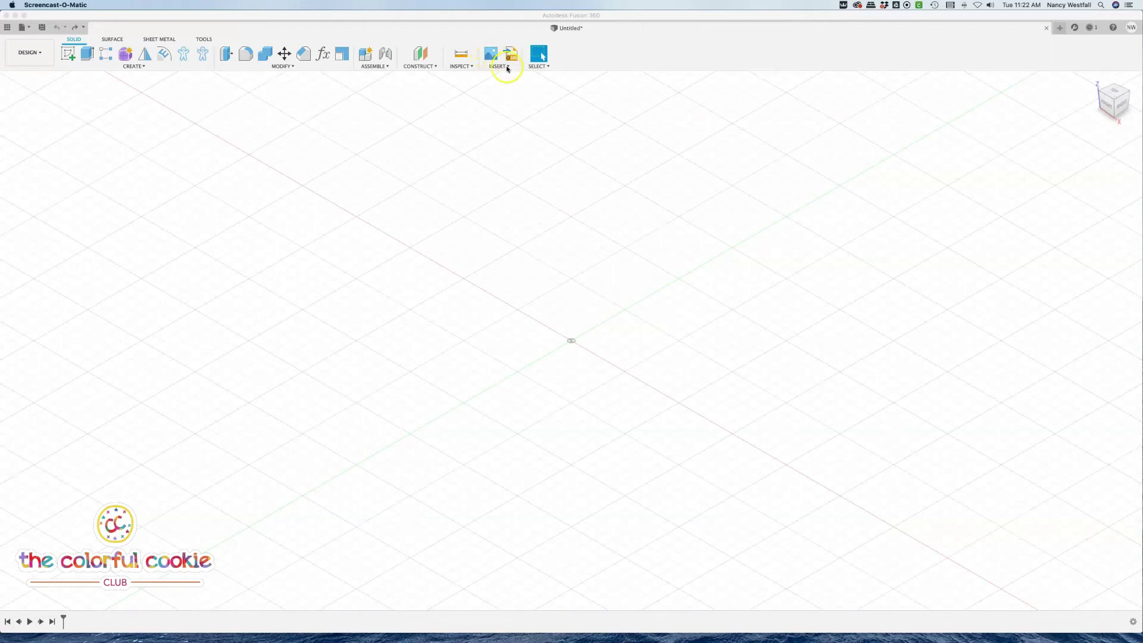
# Insert pumpkin.png from the computer's Desktop folder as a canvas on the horizontal XY plane
pyautogui.click(508, 67)
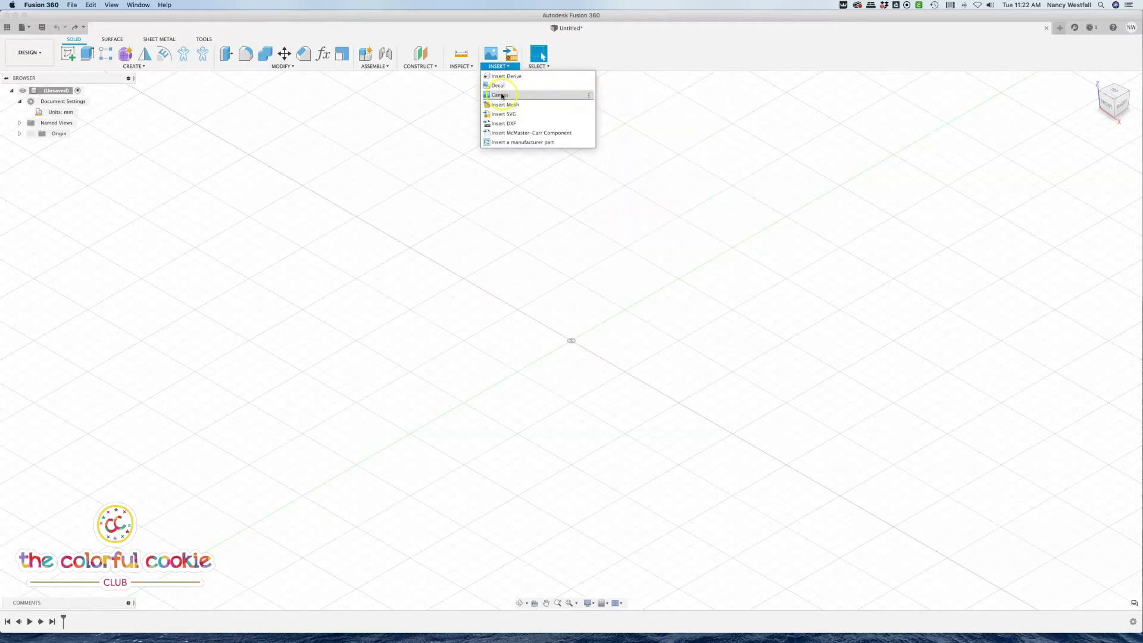
pyautogui.click(590, 97)
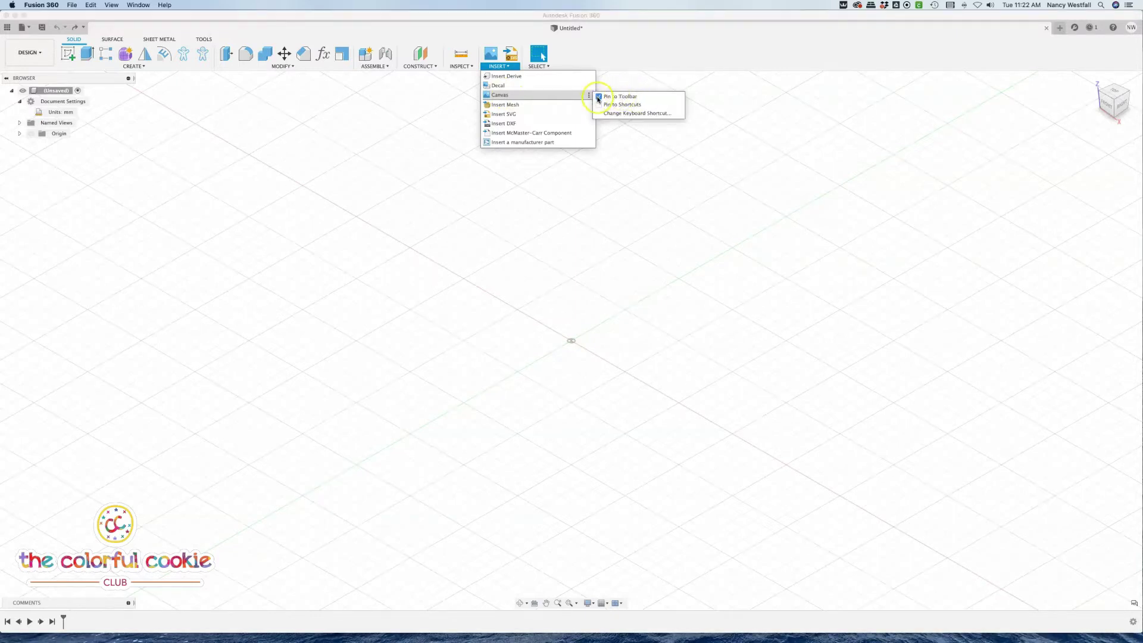
pyautogui.click(493, 55)
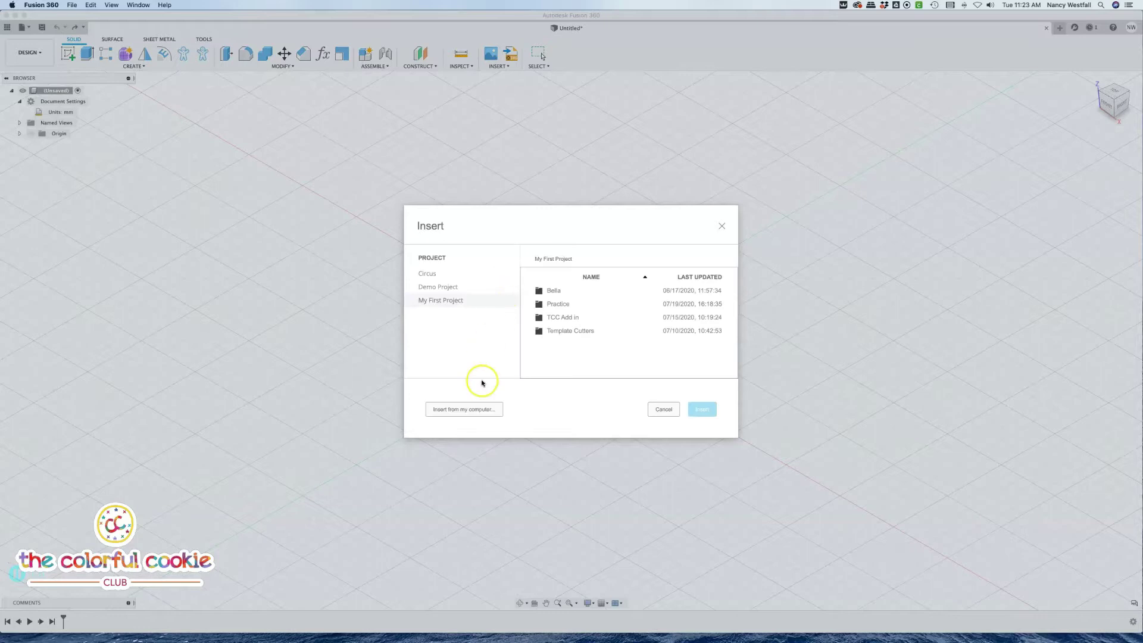
pyautogui.click(474, 410)
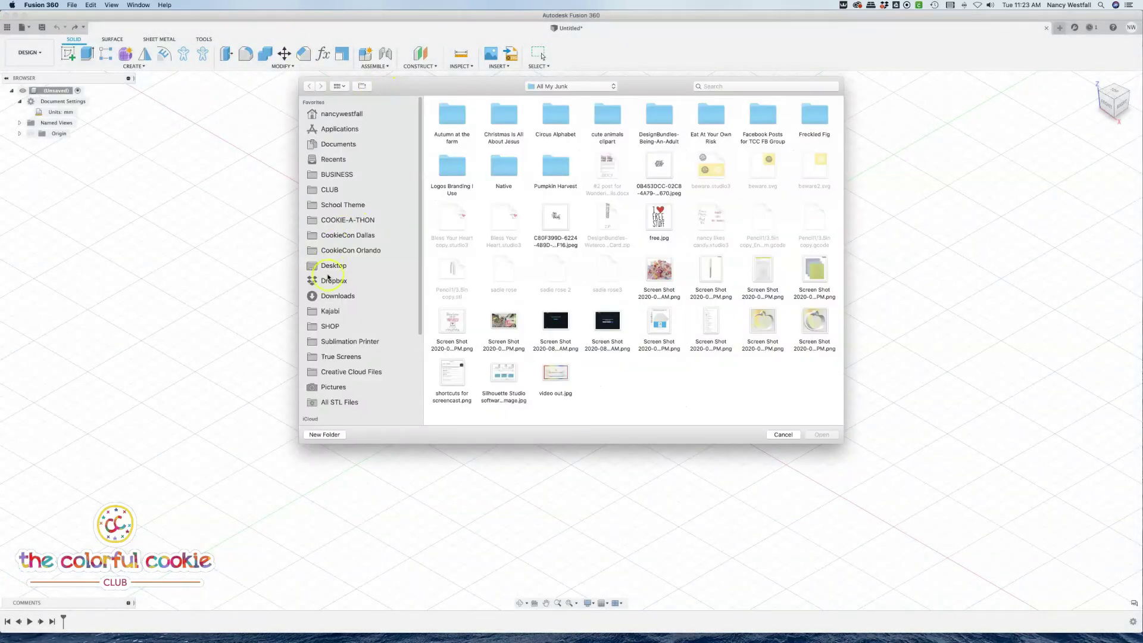
pyautogui.click(330, 267)
pyautogui.click(649, 114)
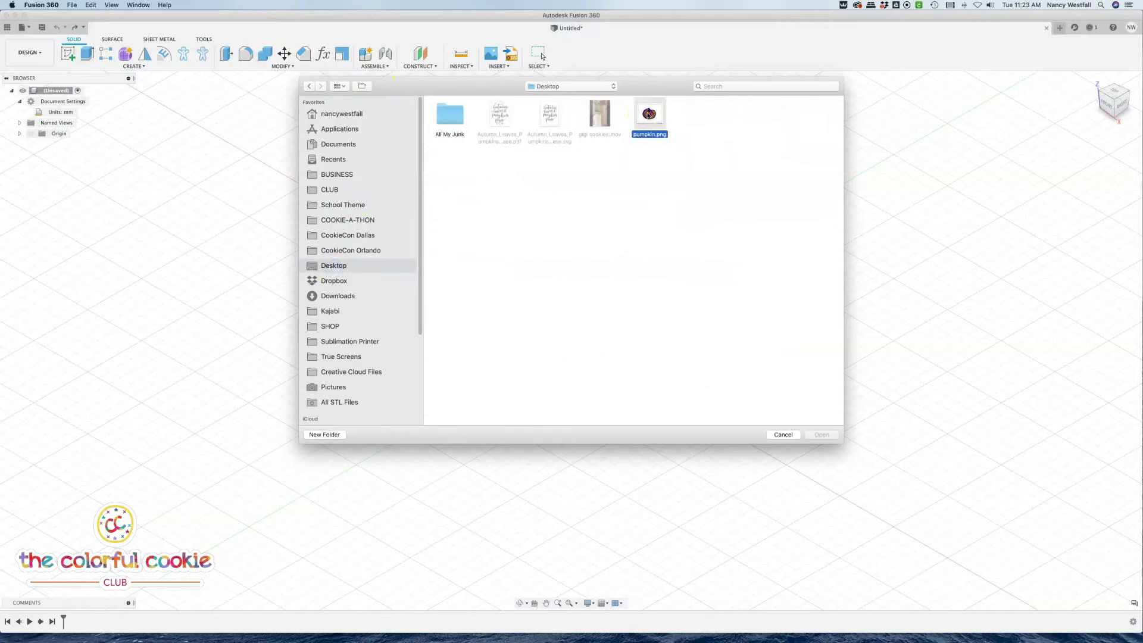
pyautogui.click(820, 435)
pyautogui.click(785, 437)
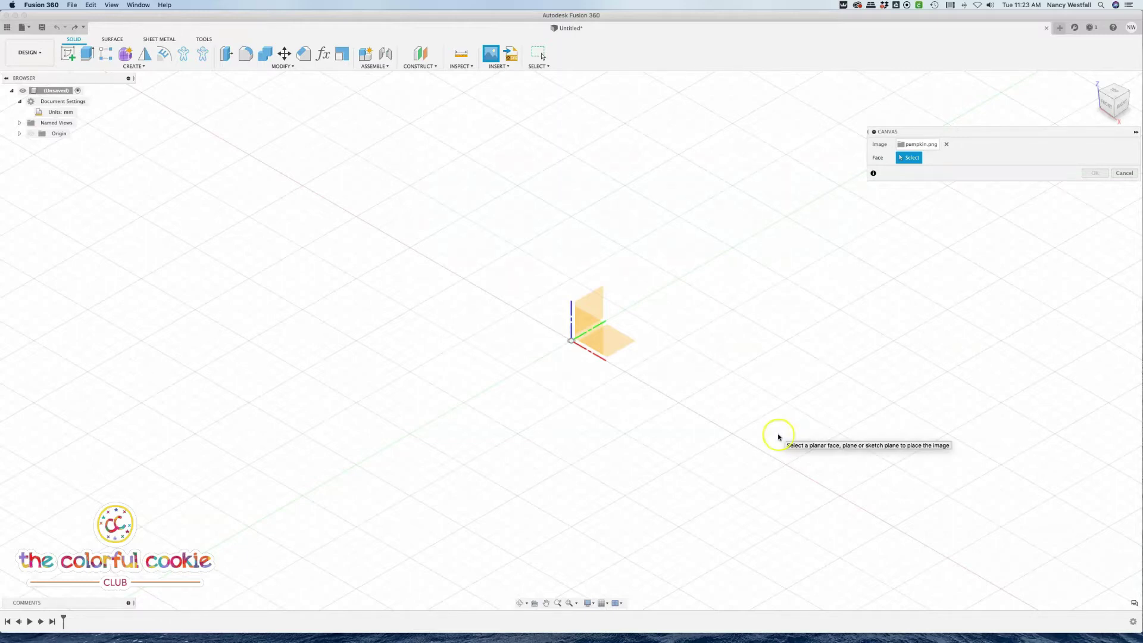
pyautogui.click(608, 343)
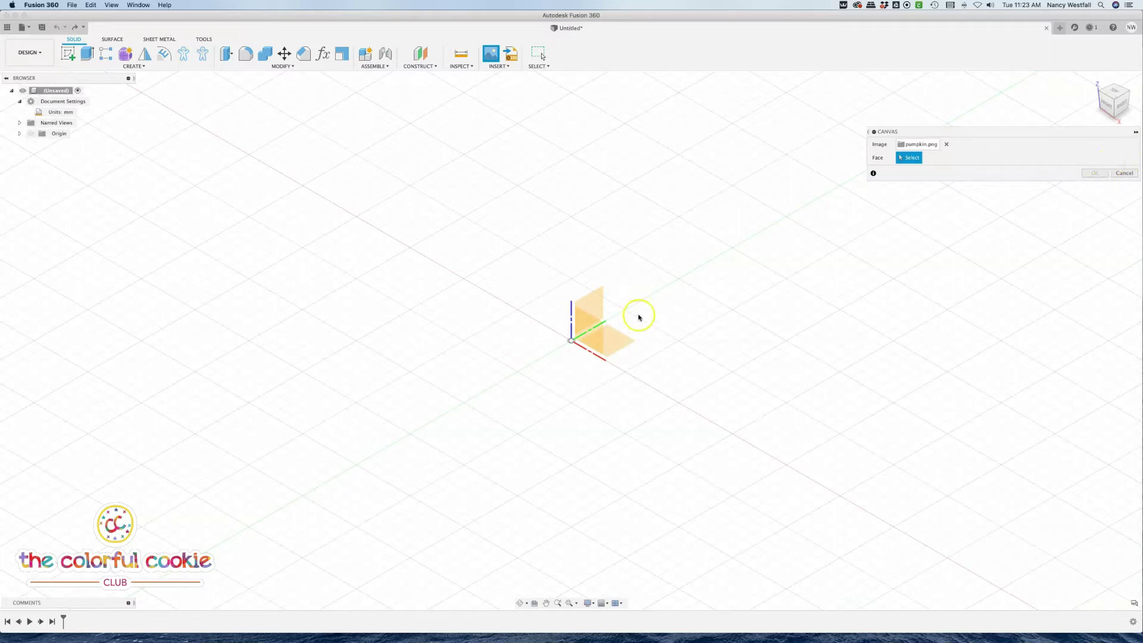
pyautogui.click(618, 344)
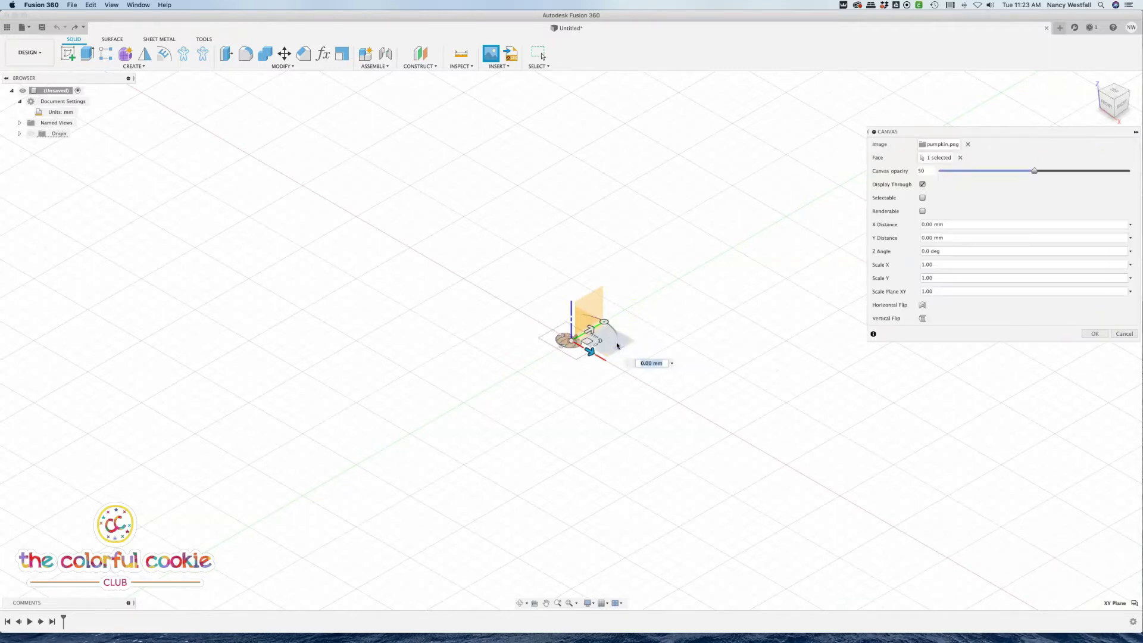
# Move the canvas about 4 mm in X and 5 mm in Y, and scale it uniformly to about 2
pyautogui.moveTo(589, 344); pyautogui.dragTo(608, 342)
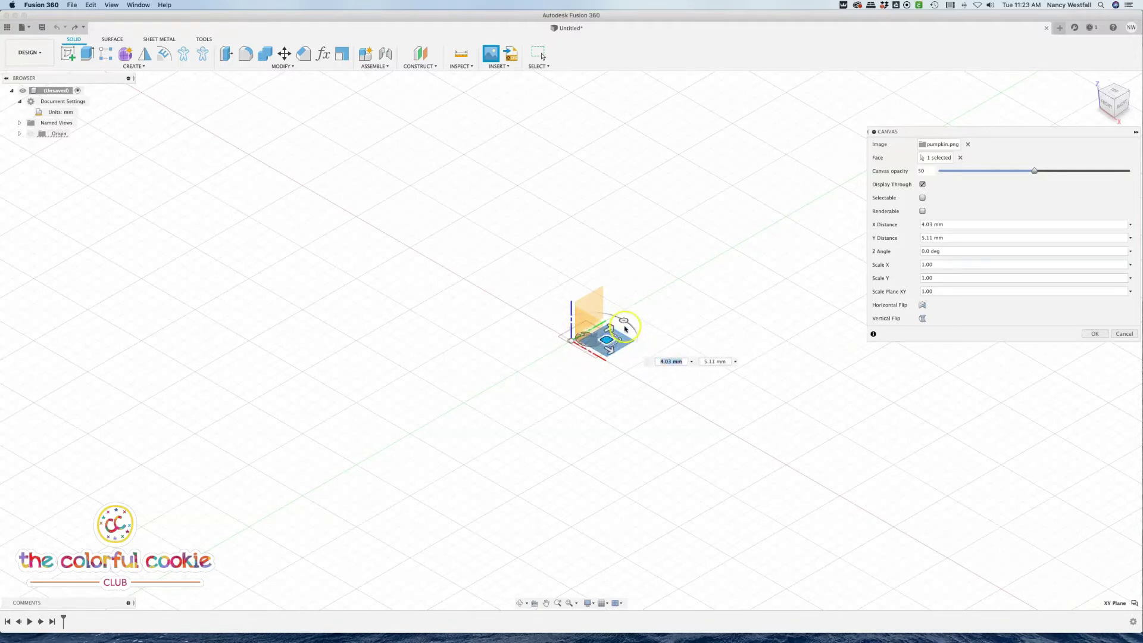
pyautogui.moveTo(621, 341); pyautogui.dragTo(647, 339)
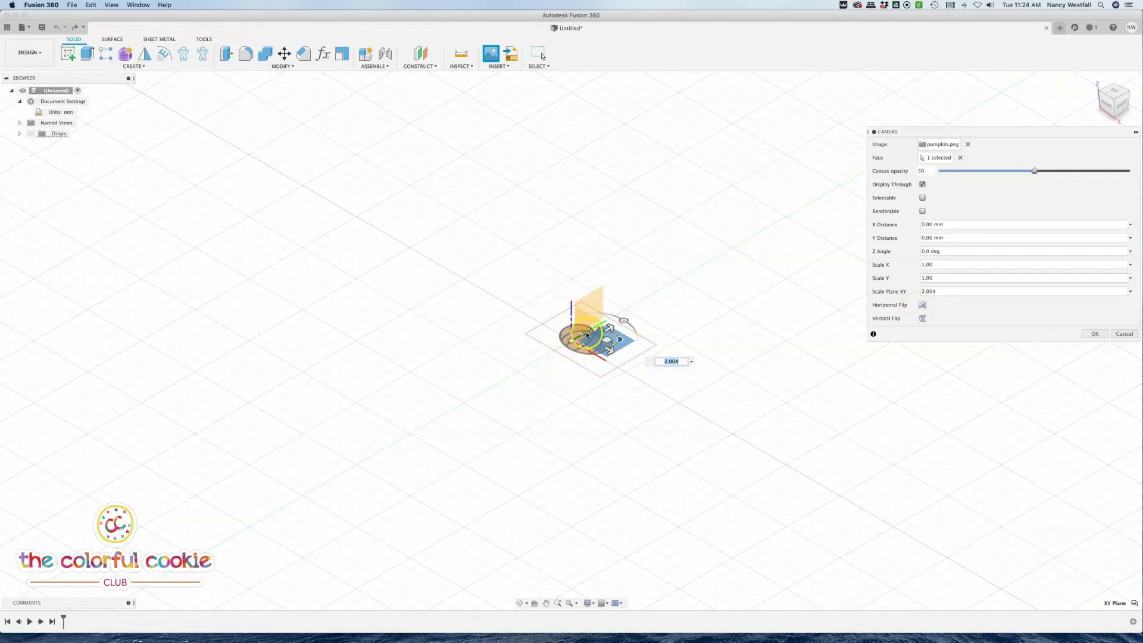
# Try the horizontal and vertical flips on the canvas, restore its original orientation, and accept the placement
pyautogui.click(924, 306)
pyautogui.click(924, 306)
pyautogui.click(581, 336)
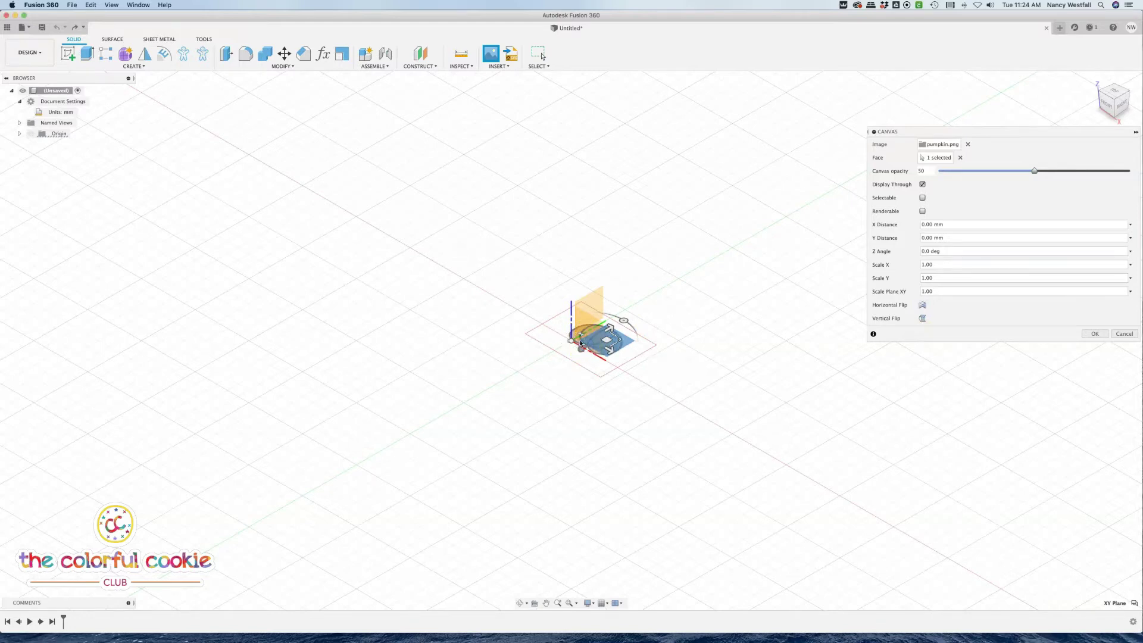
pyautogui.click(922, 318)
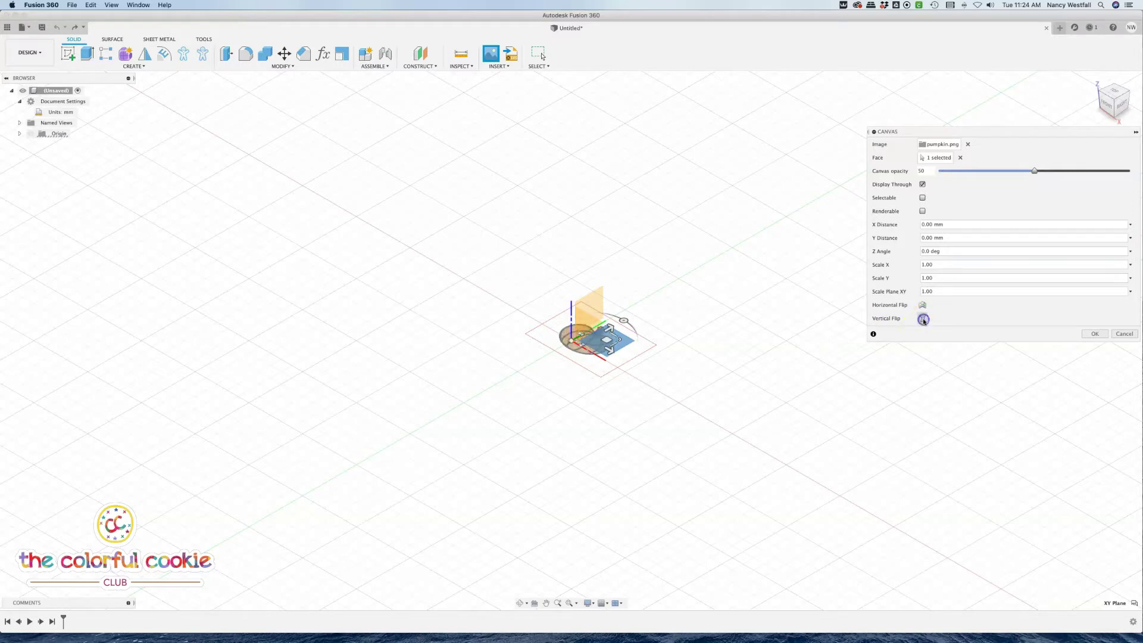
pyautogui.click(1091, 333)
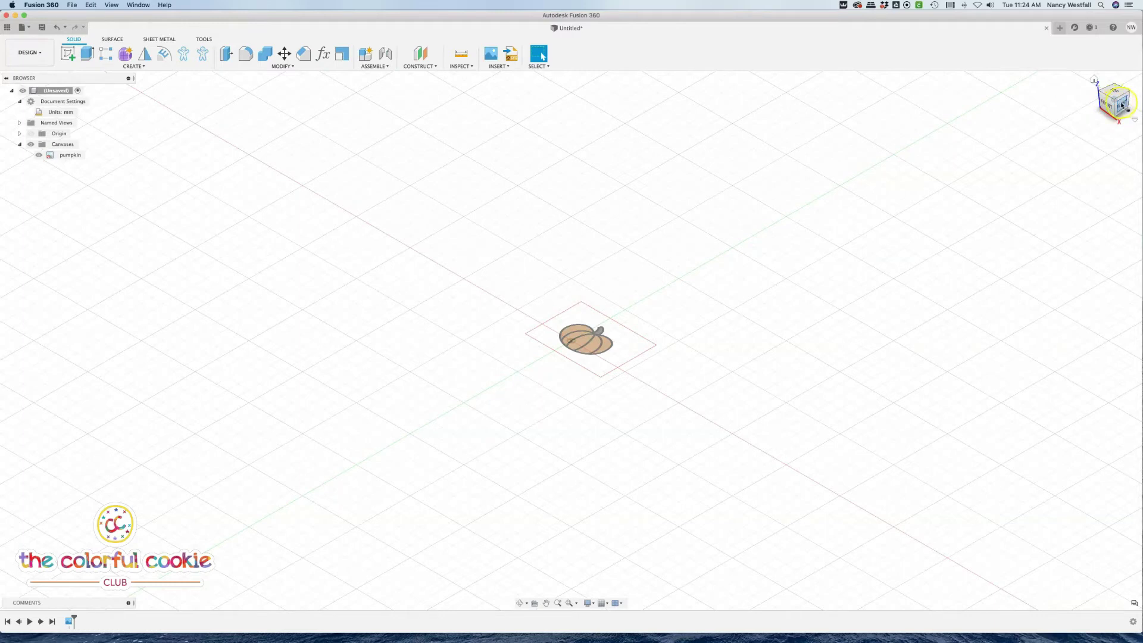
# Turn the view to look straight down on the pumpkin canvas from the top
pyautogui.click(1120, 104)
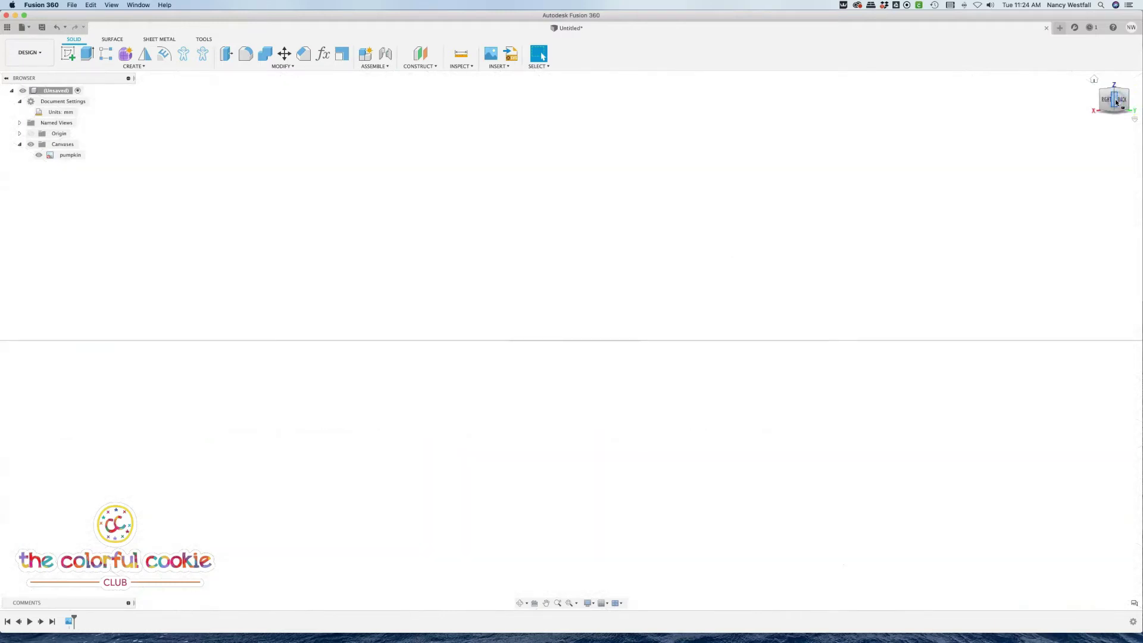
pyautogui.moveTo(1119, 102); pyautogui.dragTo(1106, 91)
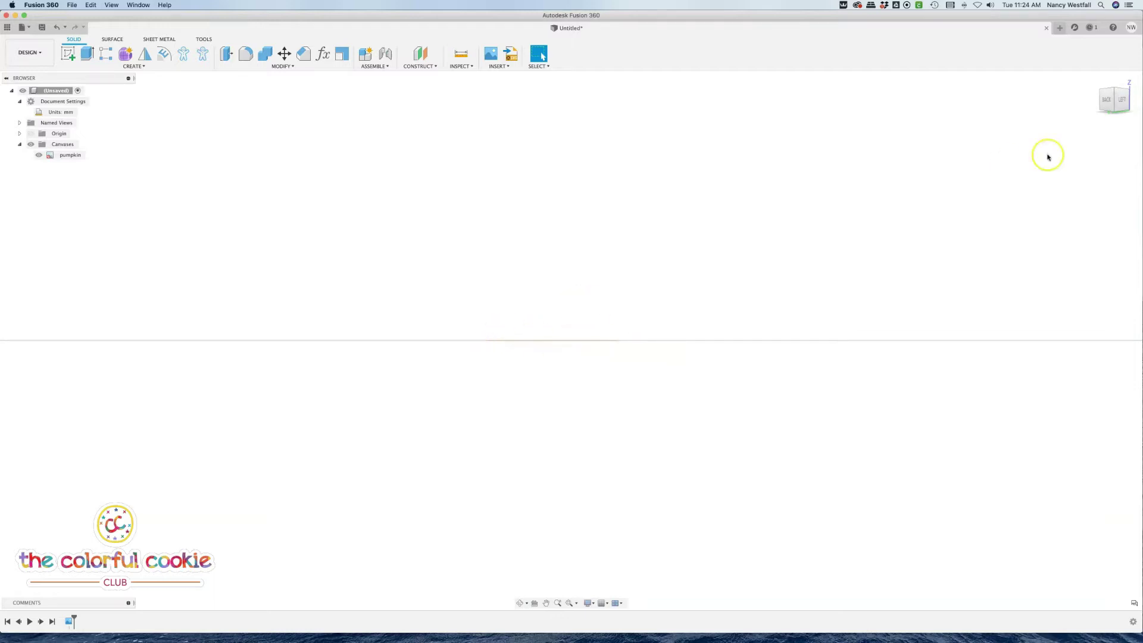
pyautogui.click(1094, 81)
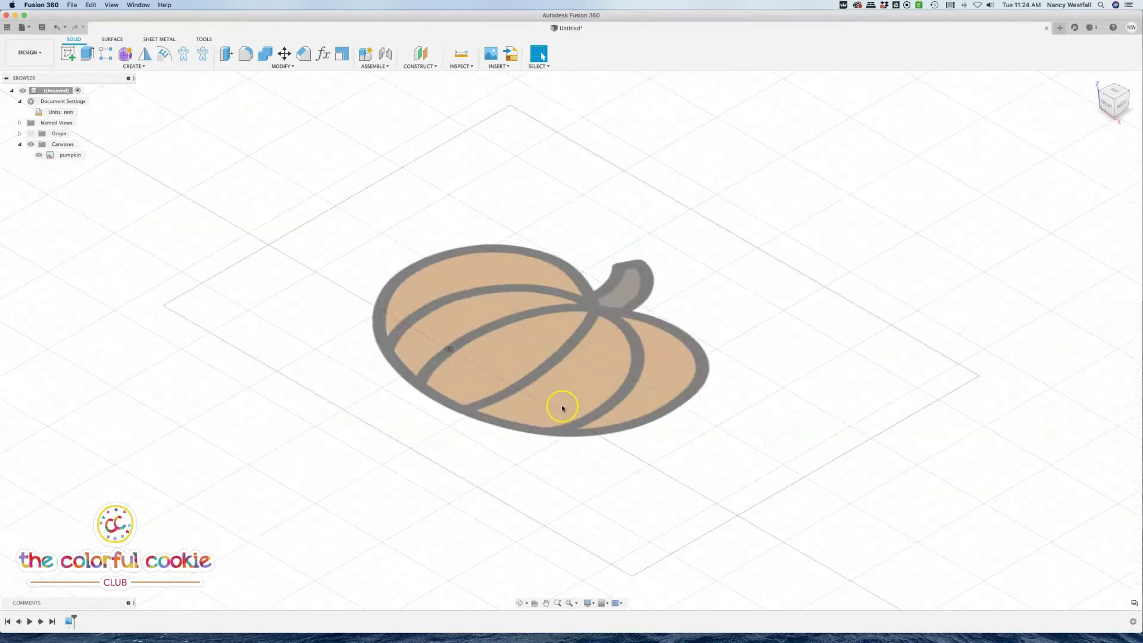
pyautogui.moveTo(1118, 94)
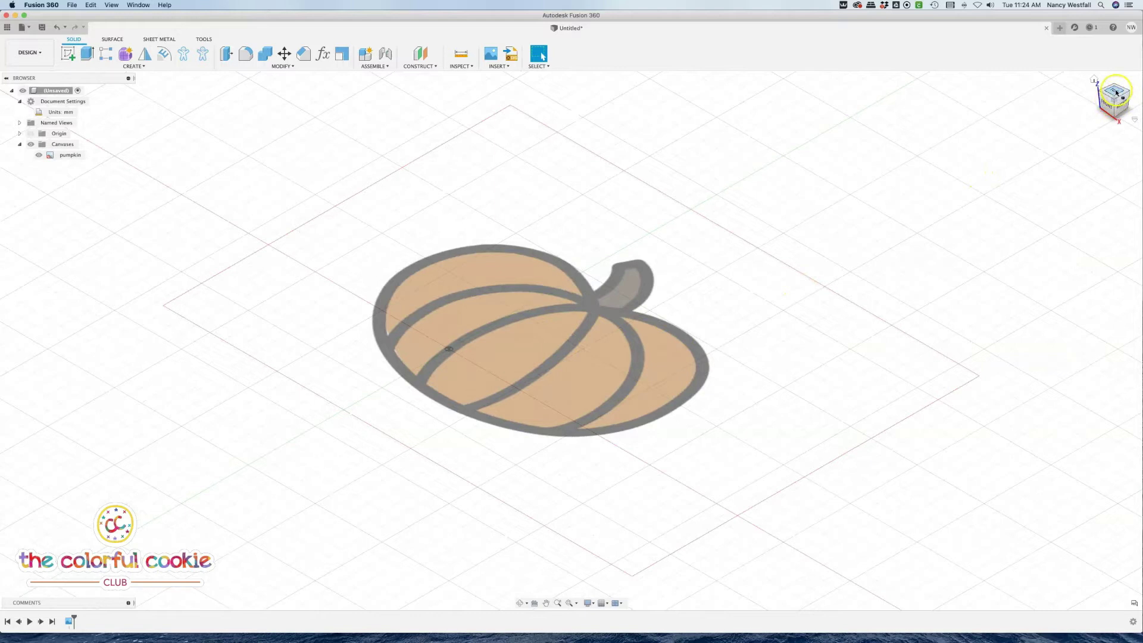
pyautogui.click(1117, 92)
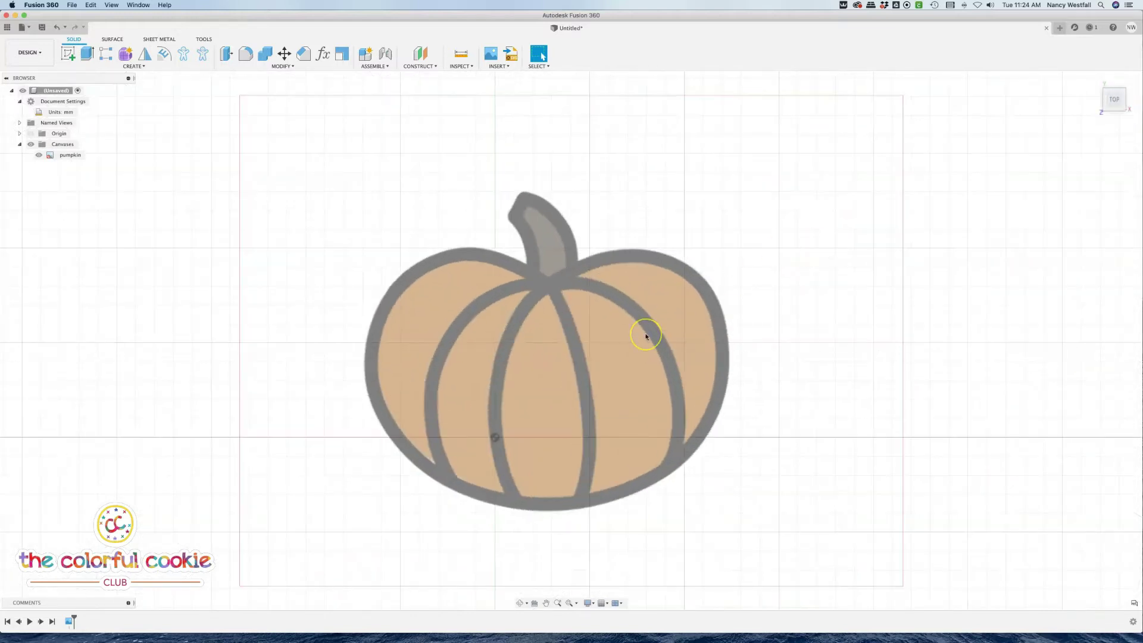
pyautogui.click(621, 368)
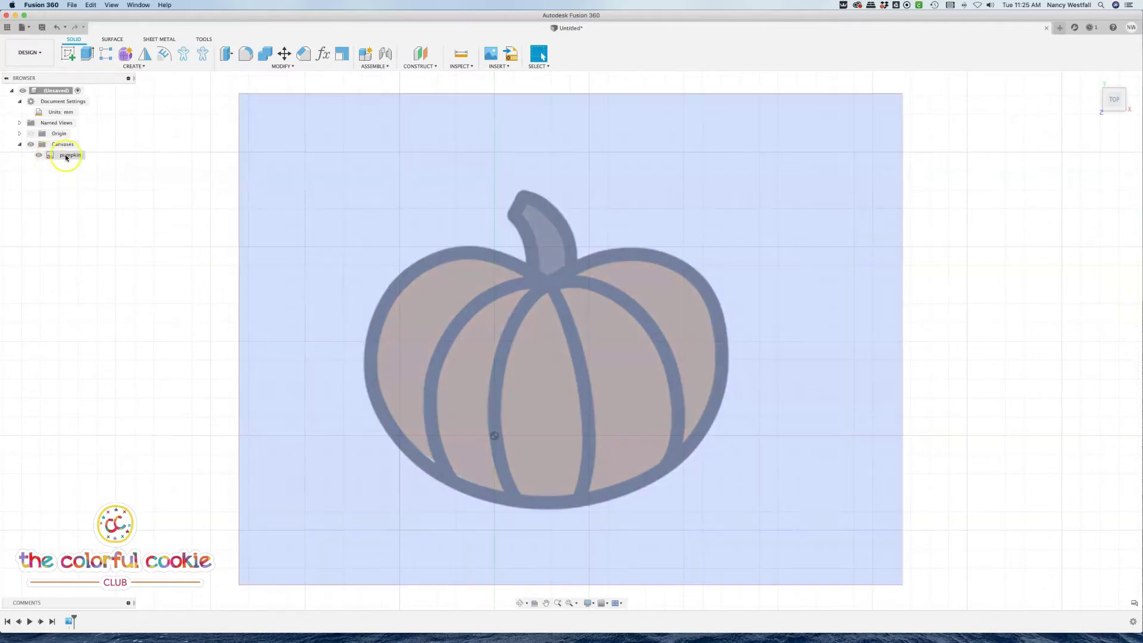
# Calibrate the pumpkin canvas by setting the distance between the outermost points of the pumpkin's two sides to 88.9 mm
pyautogui.rightClick(66, 157)
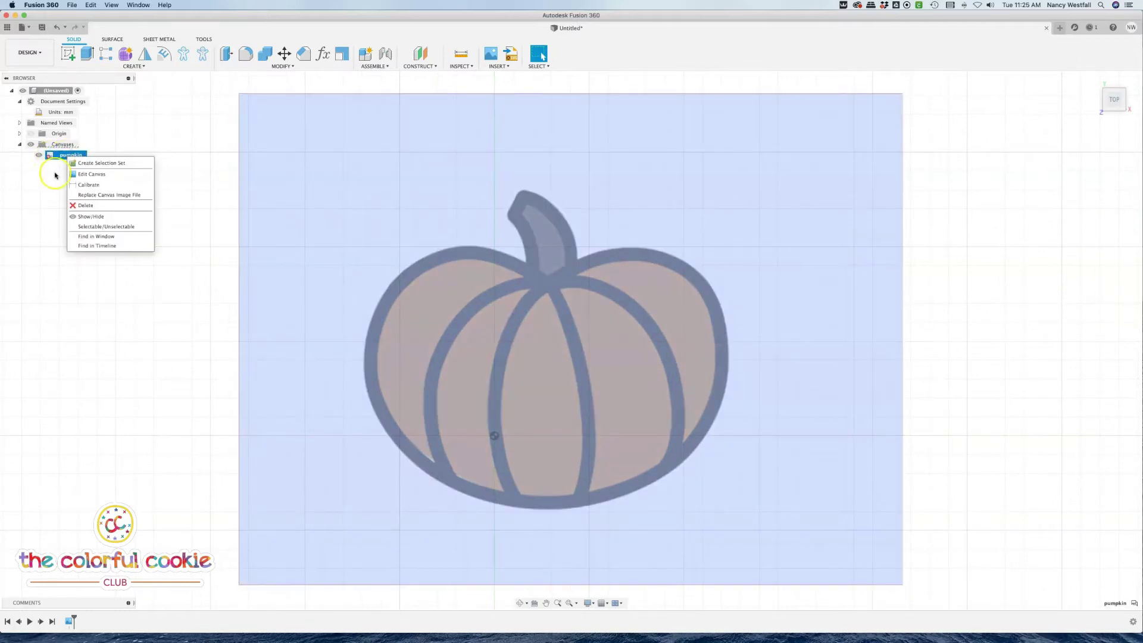
pyautogui.click(51, 172)
pyautogui.click(20, 144)
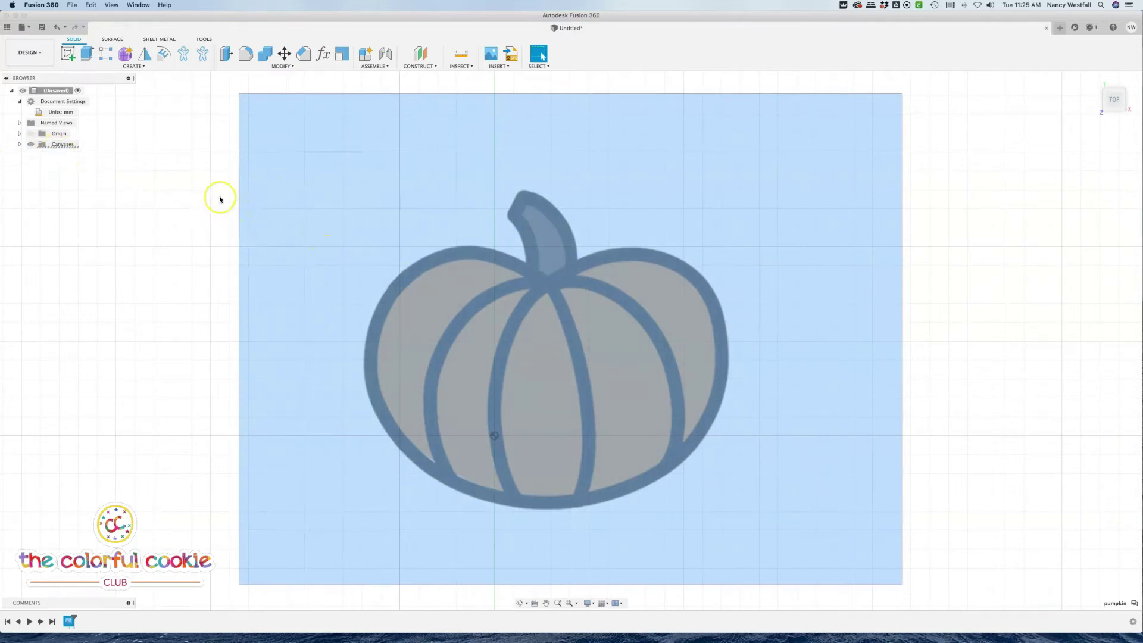
pyautogui.click(20, 144)
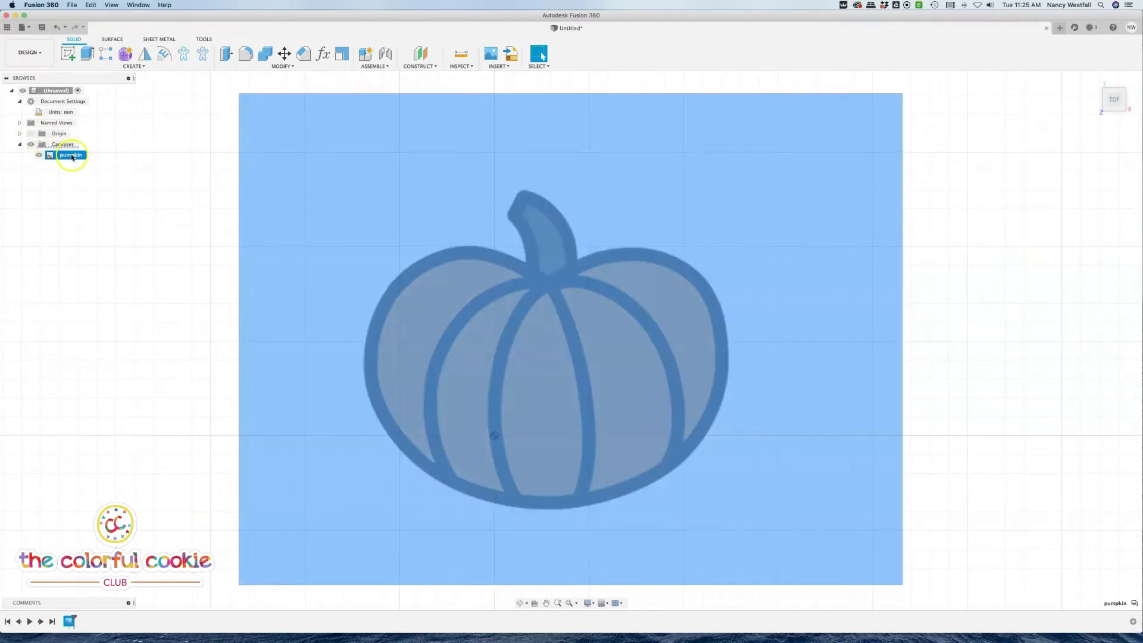
pyautogui.rightClick(71, 157)
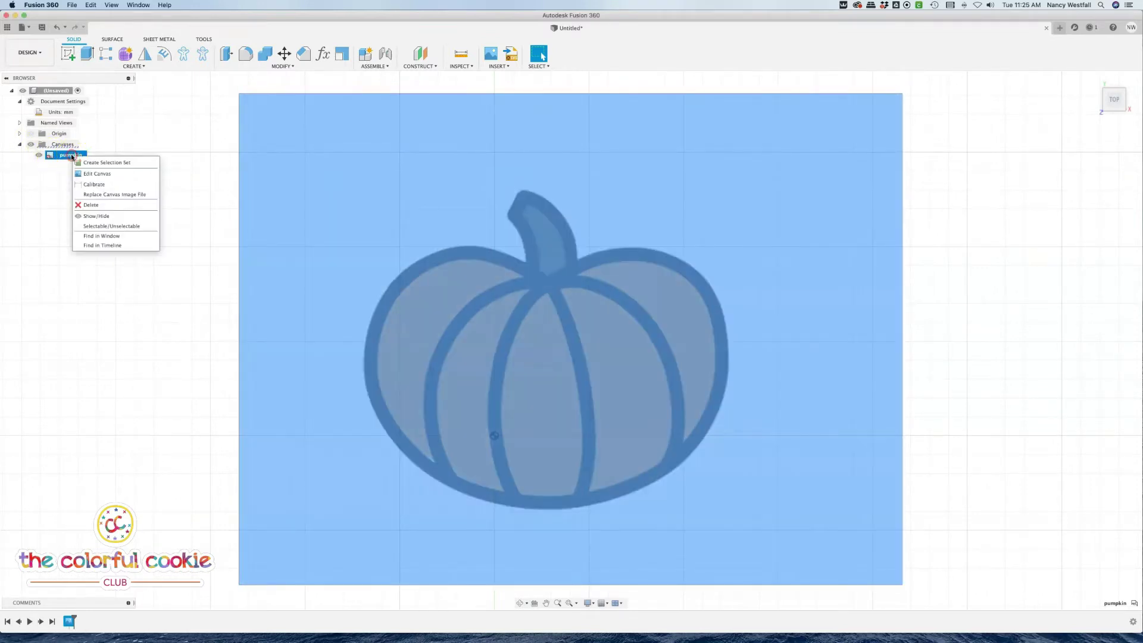
pyautogui.click(91, 184)
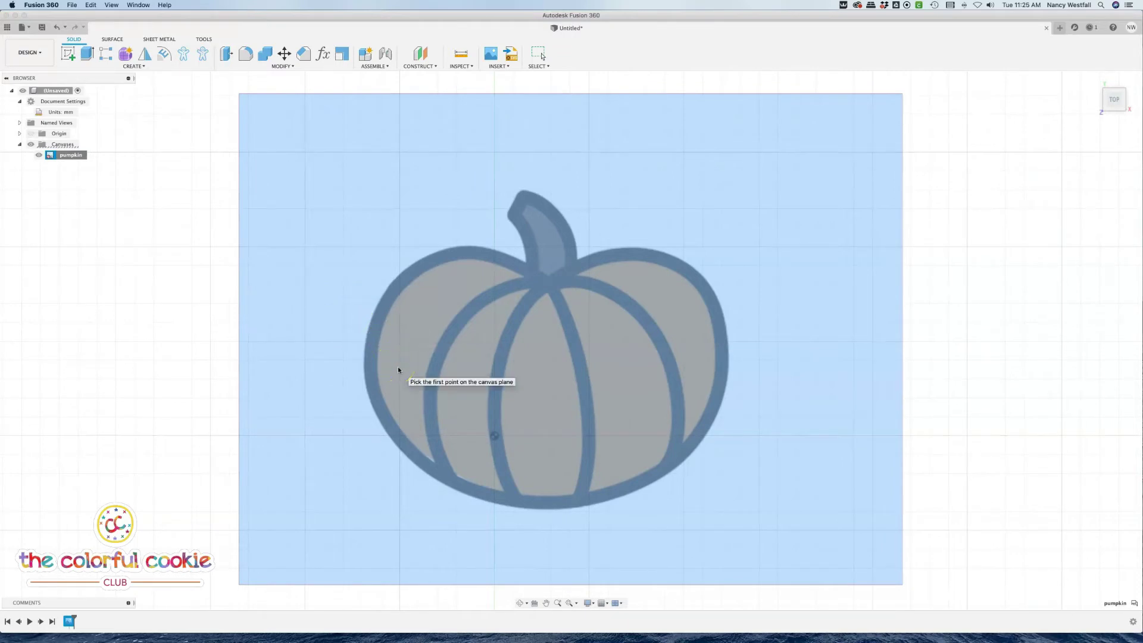
pyautogui.click(364, 356)
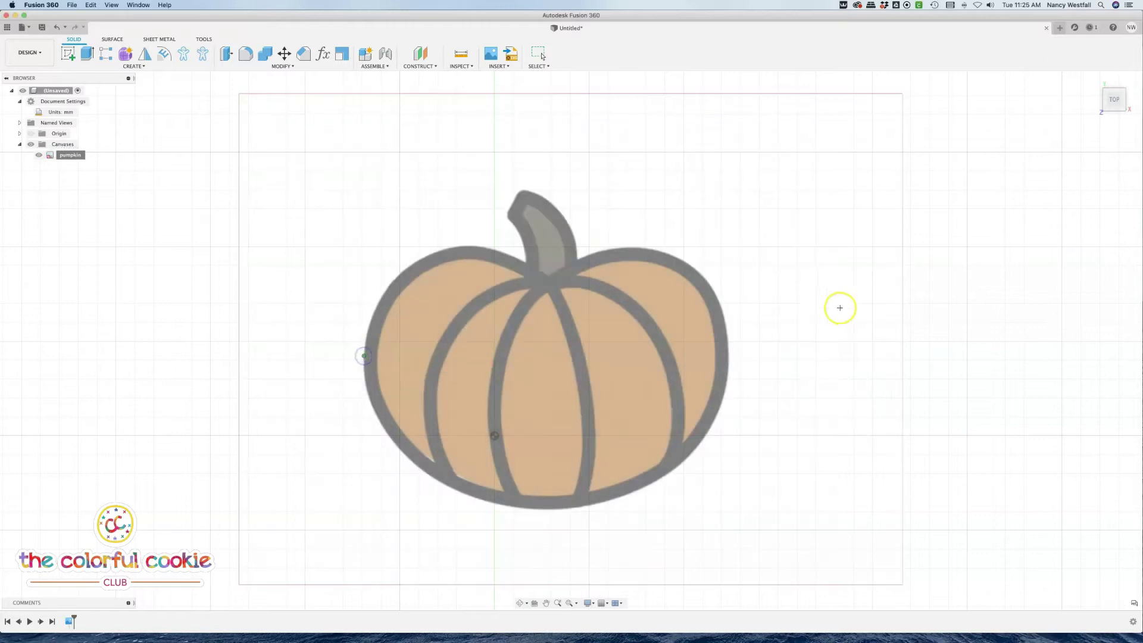
pyautogui.click(730, 358)
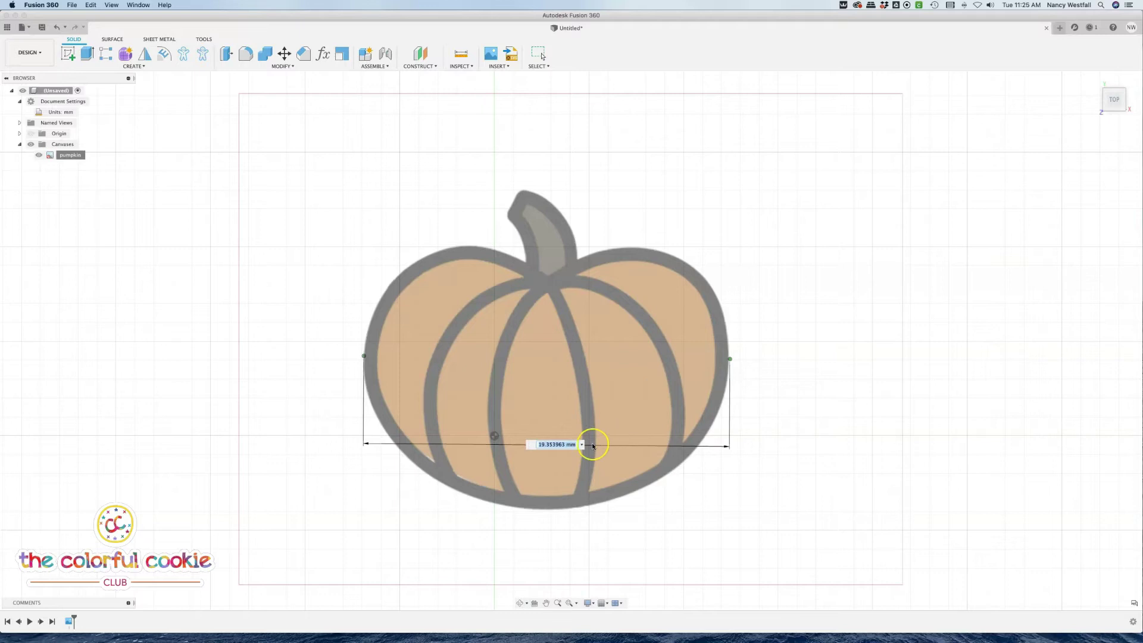
pyautogui.write('88')
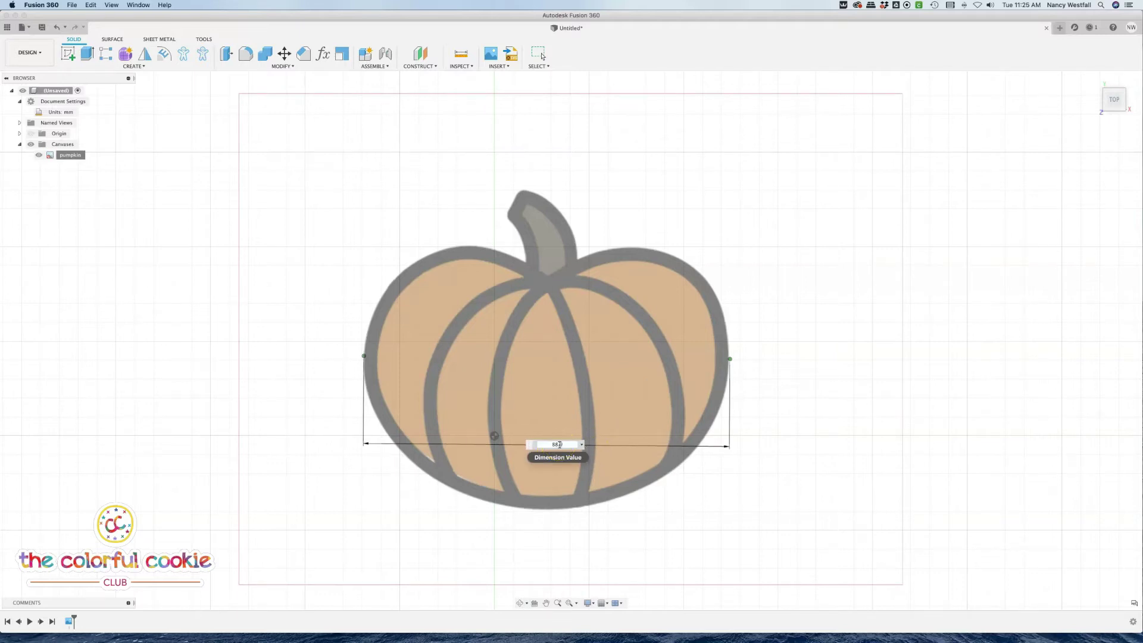
pyautogui.write('.9')
pyautogui.press('Return')
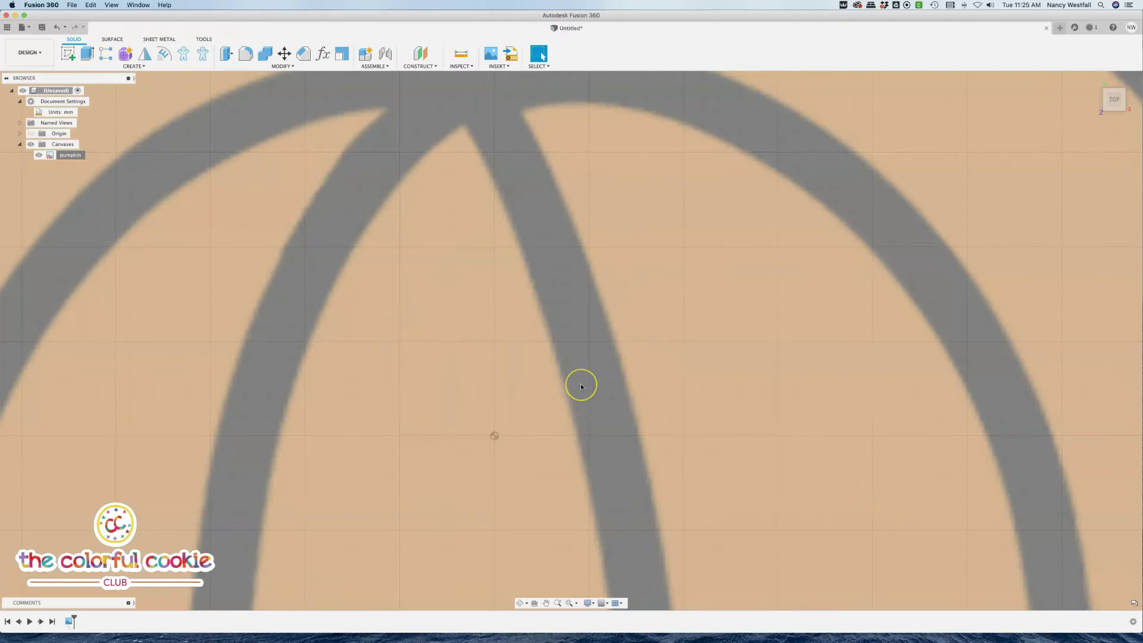
# Examine the calibrated pumpkin at different zoom levels and fit the whole canvas in the view
pyautogui.scroll(-5, 580, 383)
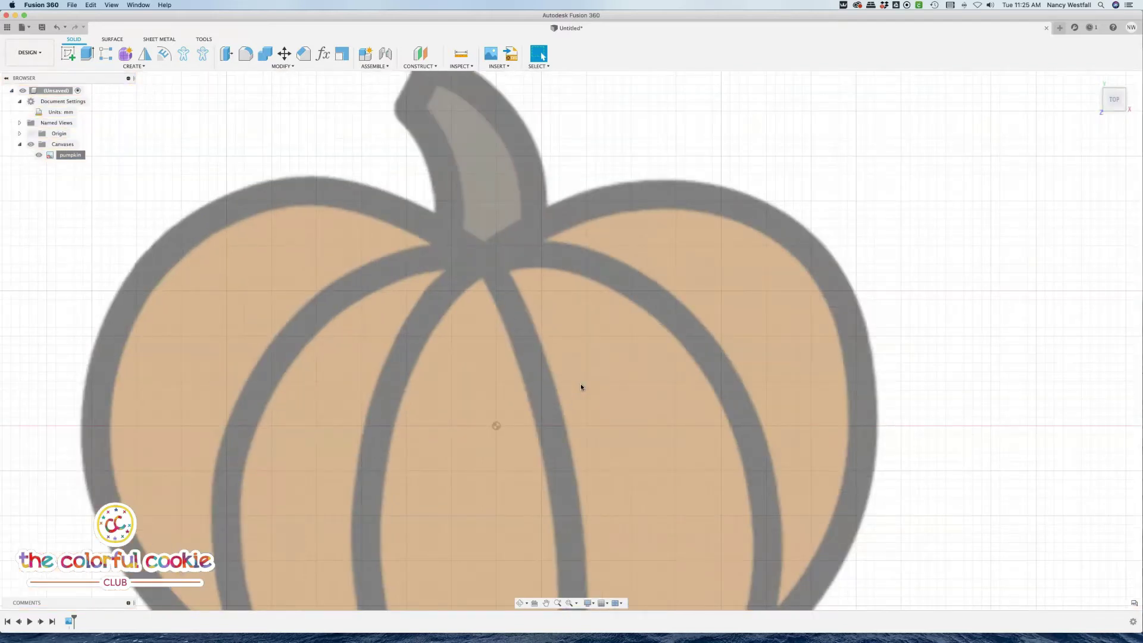
pyautogui.scroll(-4, 581, 387)
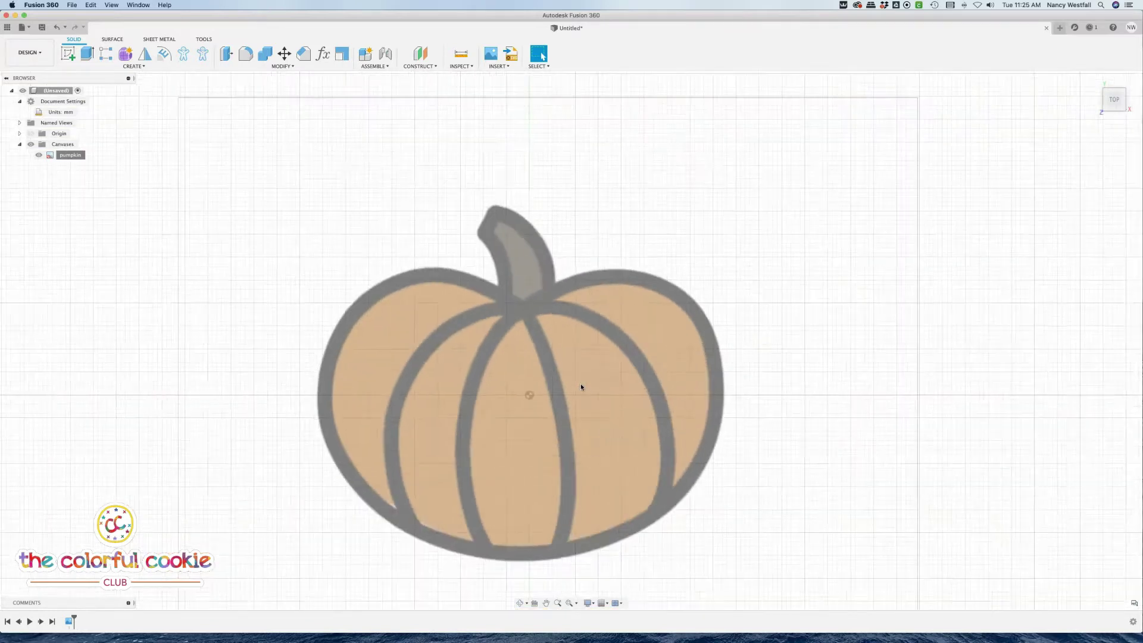
pyautogui.scroll(-1, 581, 387)
pyautogui.scroll(5, 581, 387)
pyautogui.scroll(-5, 581, 387)
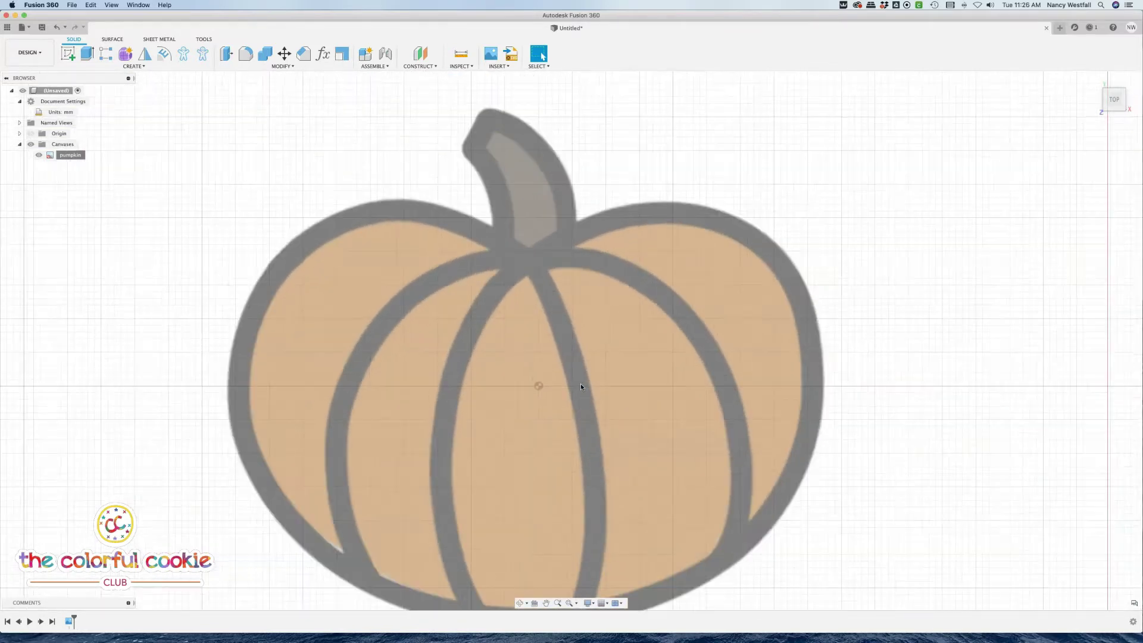
pyautogui.scroll(5, 581, 387)
pyautogui.scroll(-3, 581, 387)
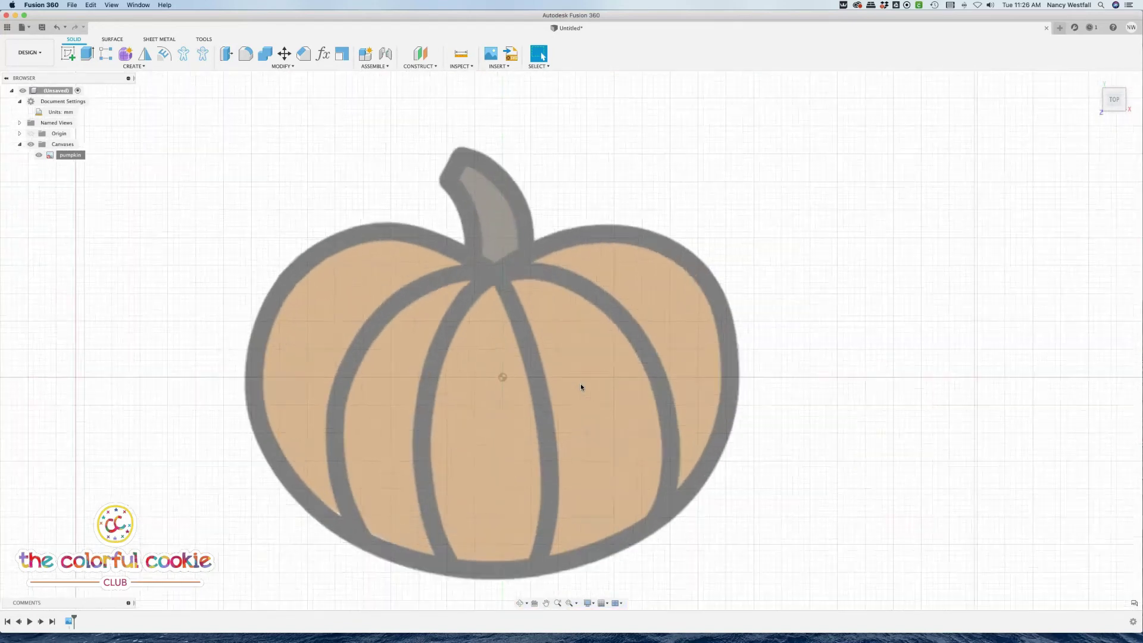
pyautogui.scroll(3, 581, 387)
pyautogui.scroll(-4, 581, 387)
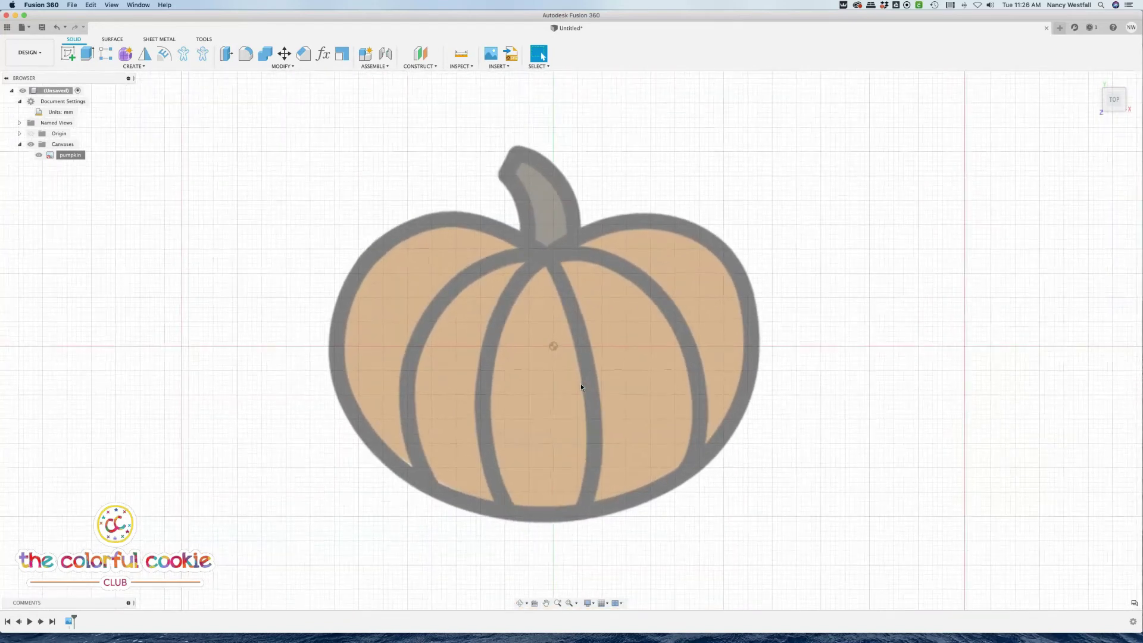
pyautogui.scroll(3, 581, 387)
pyautogui.scroll(-2, 581, 386)
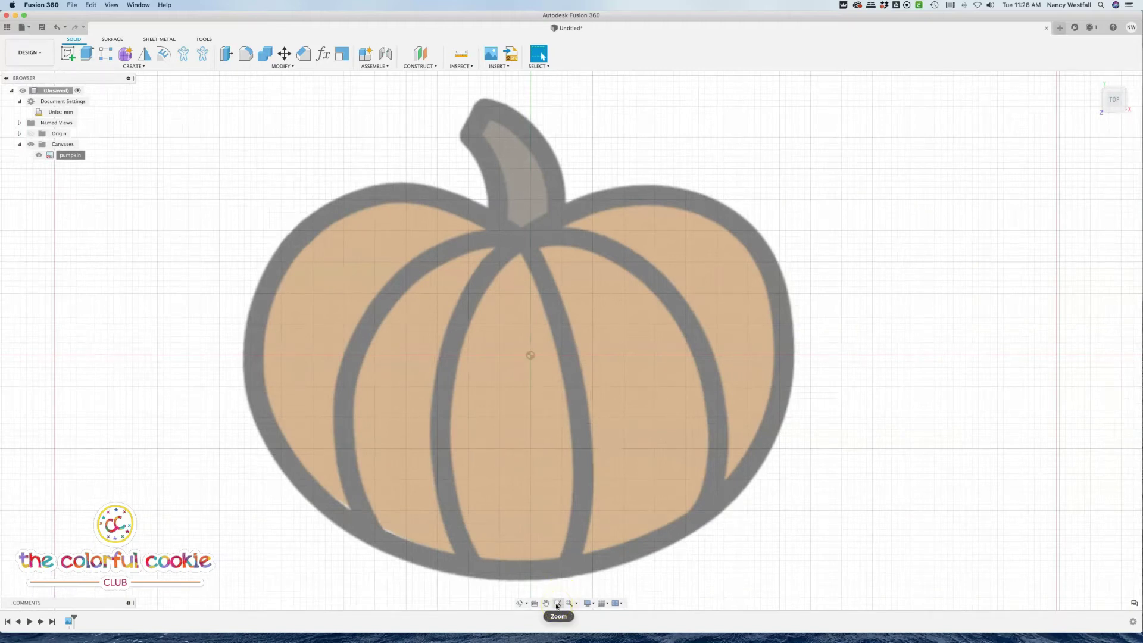
pyautogui.click(568, 603)
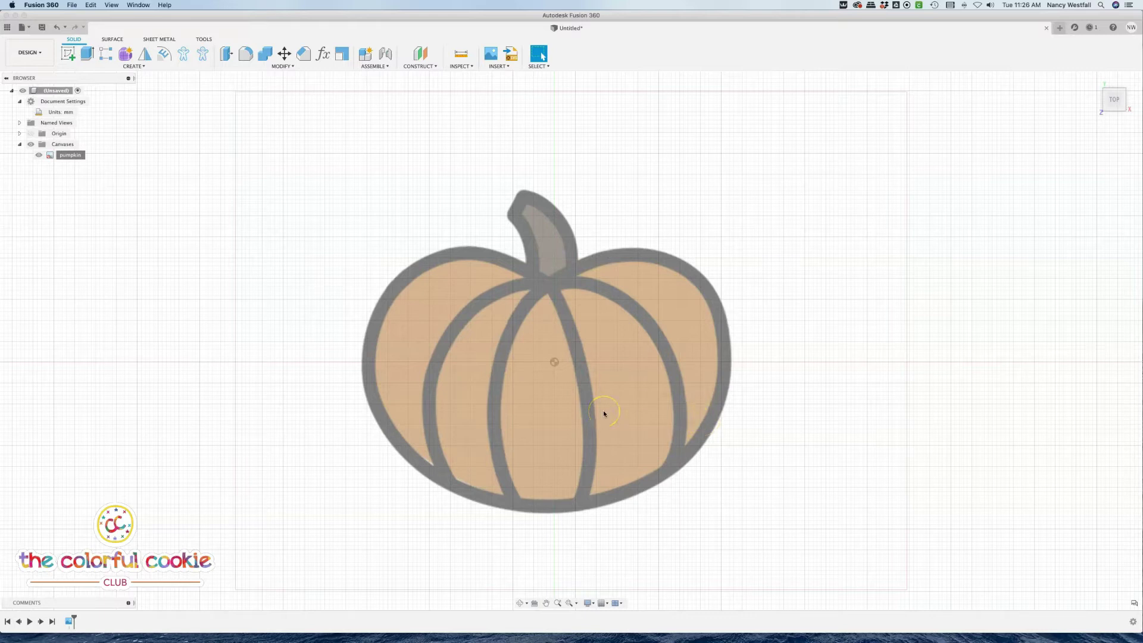
pyautogui.click(558, 603)
pyautogui.press('Escape')
pyautogui.click(561, 603)
pyautogui.moveTo(536, 424); pyautogui.dragTo(536, 342)
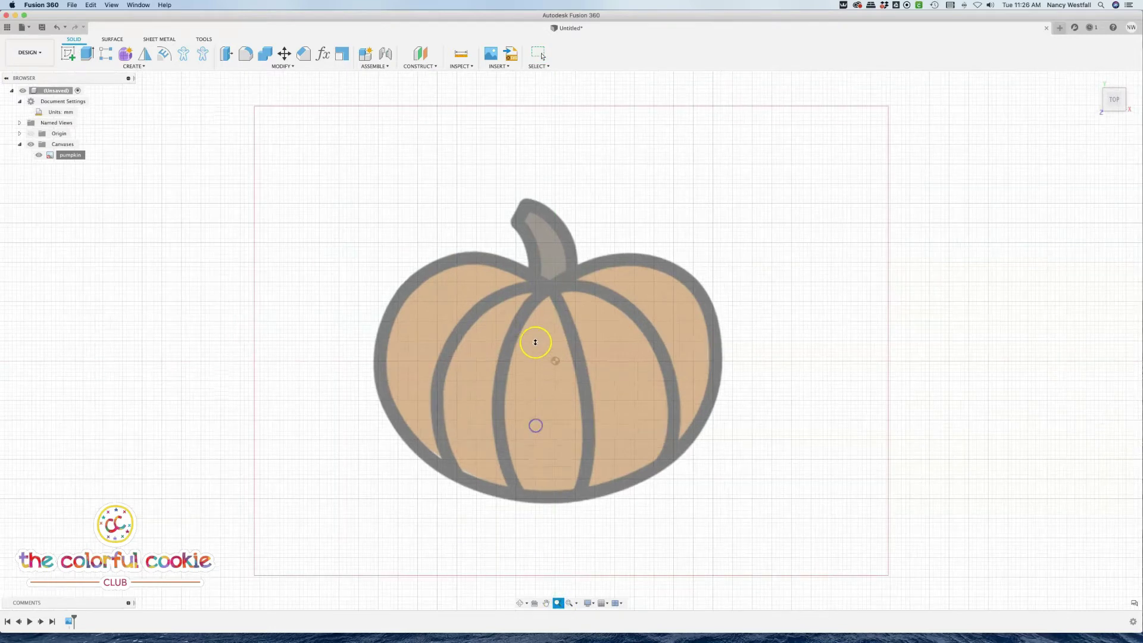
pyautogui.moveTo(544, 417)
pyautogui.mouseDown()
pyautogui.moveTo(544, 508)
pyautogui.moveTo(548, 403)
pyautogui.mouseUp()
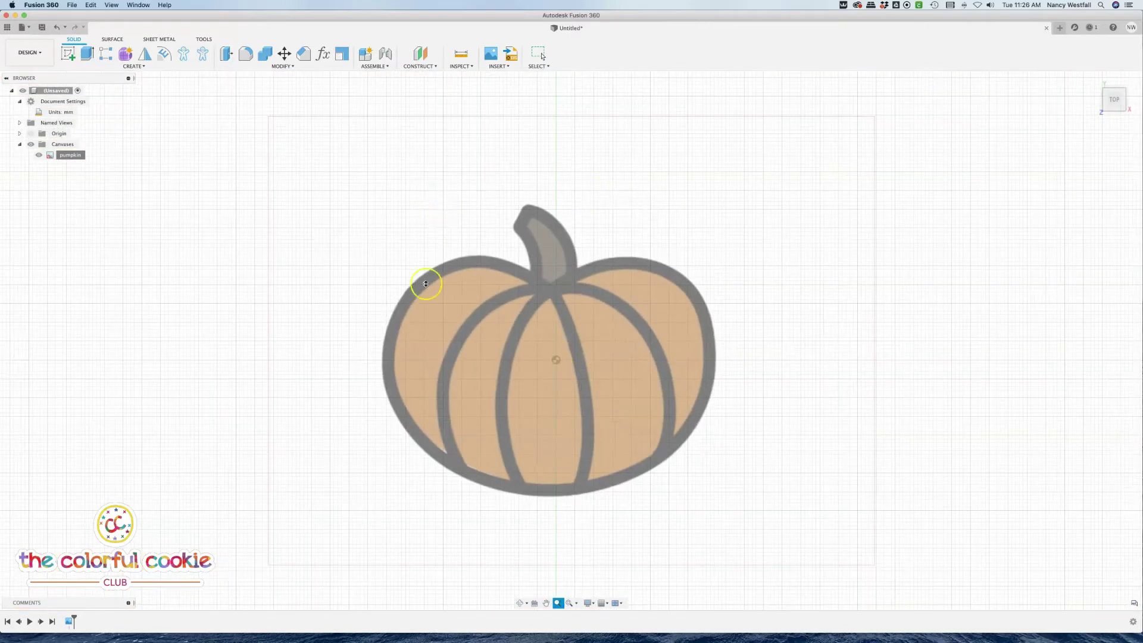
pyautogui.press('Escape')
# Start a new sketch on the XY plane over the pumpkin canvas
pyautogui.scroll(3, 432, 303)
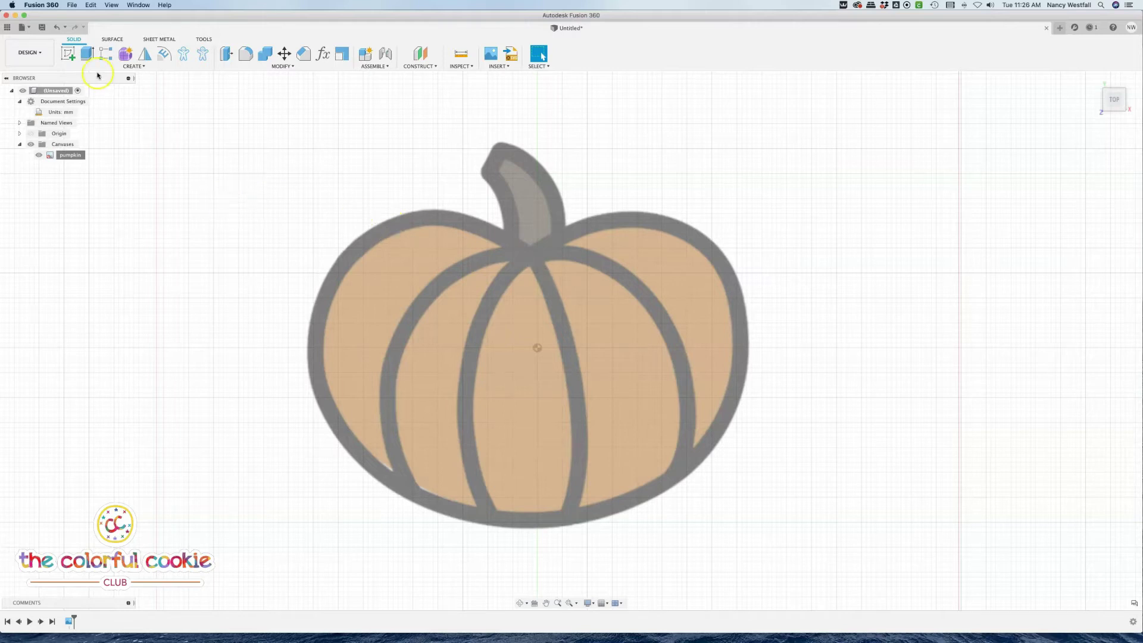
pyautogui.click(70, 54)
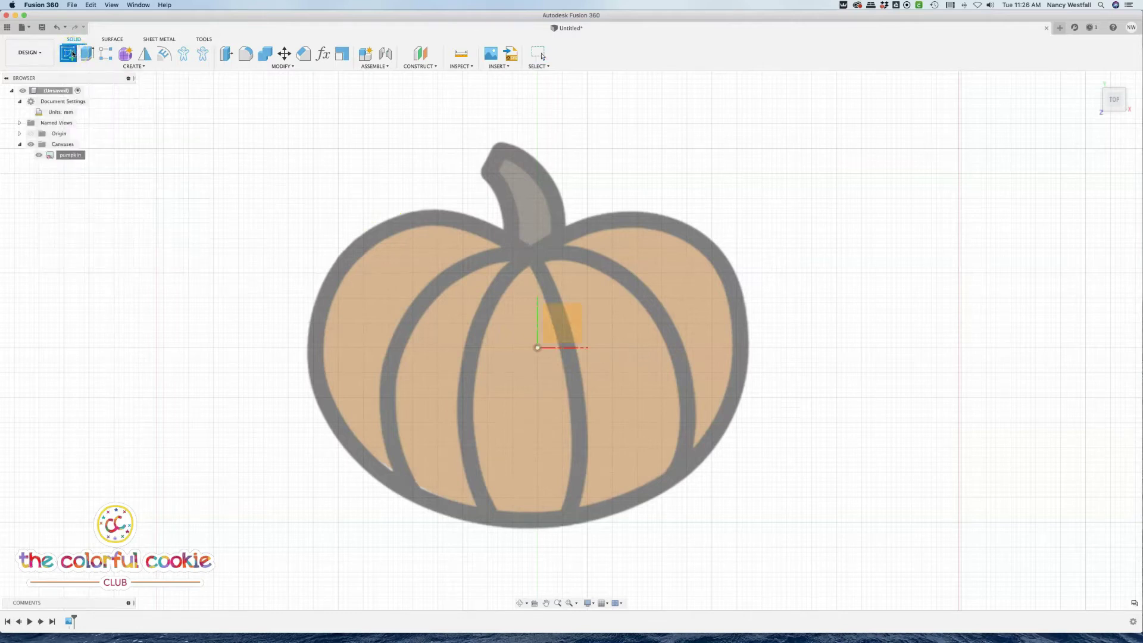
pyautogui.click(551, 313)
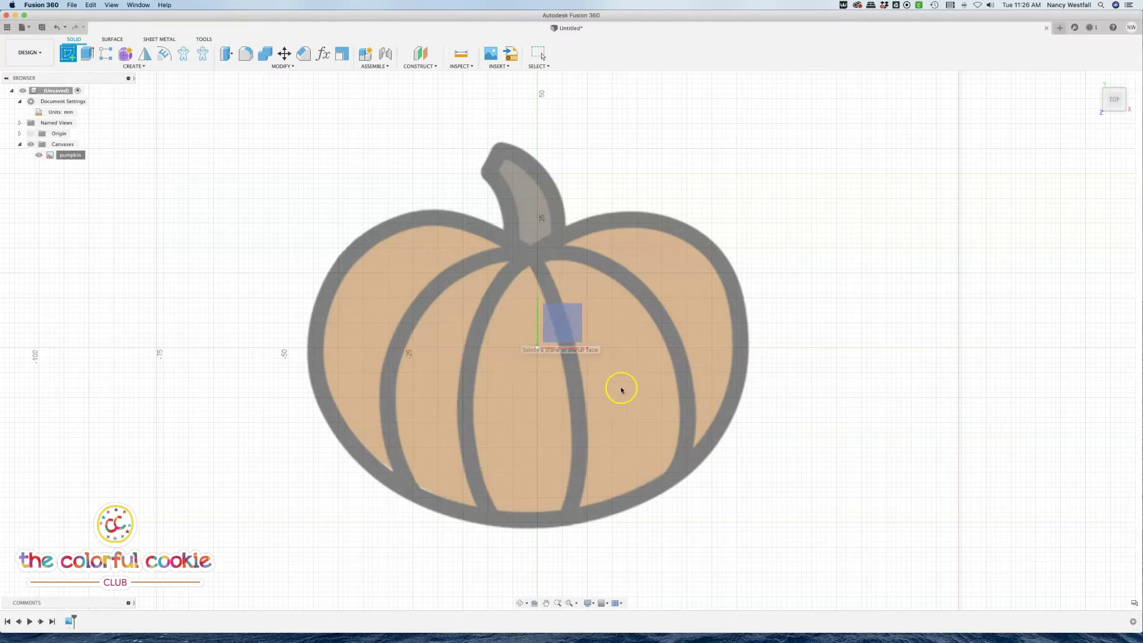
pyautogui.click(565, 320)
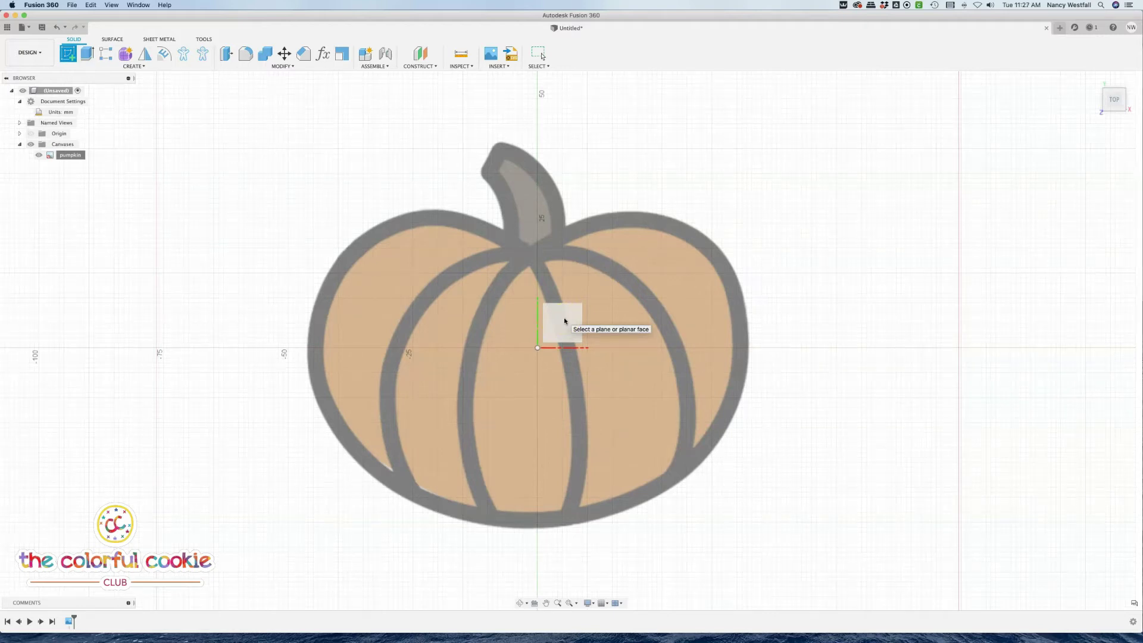
pyautogui.click(559, 319)
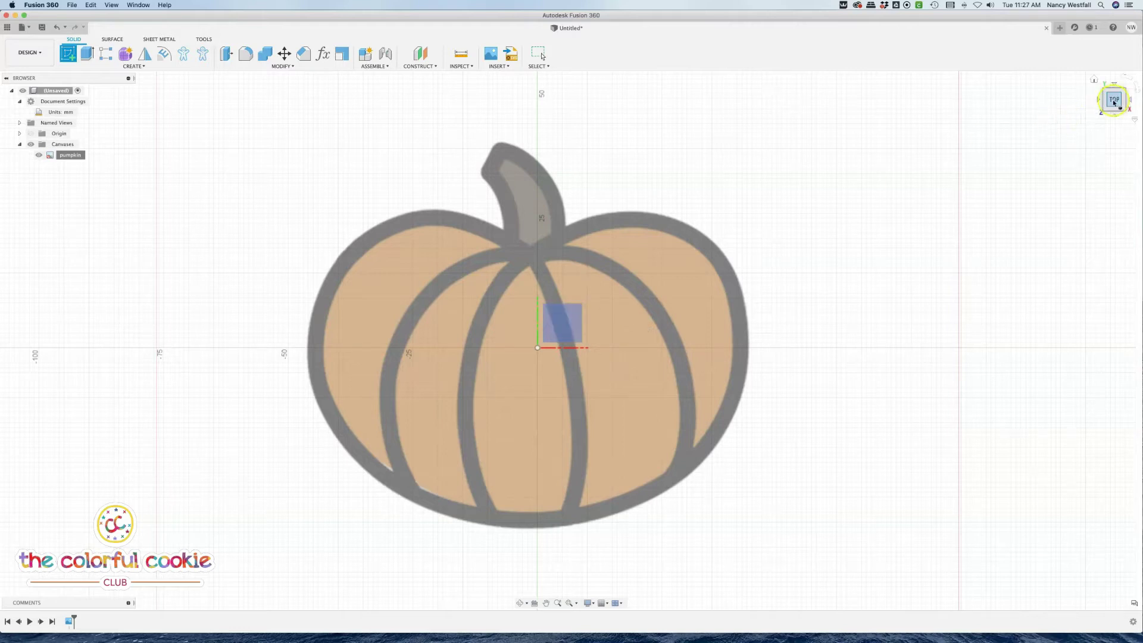
pyautogui.click(558, 325)
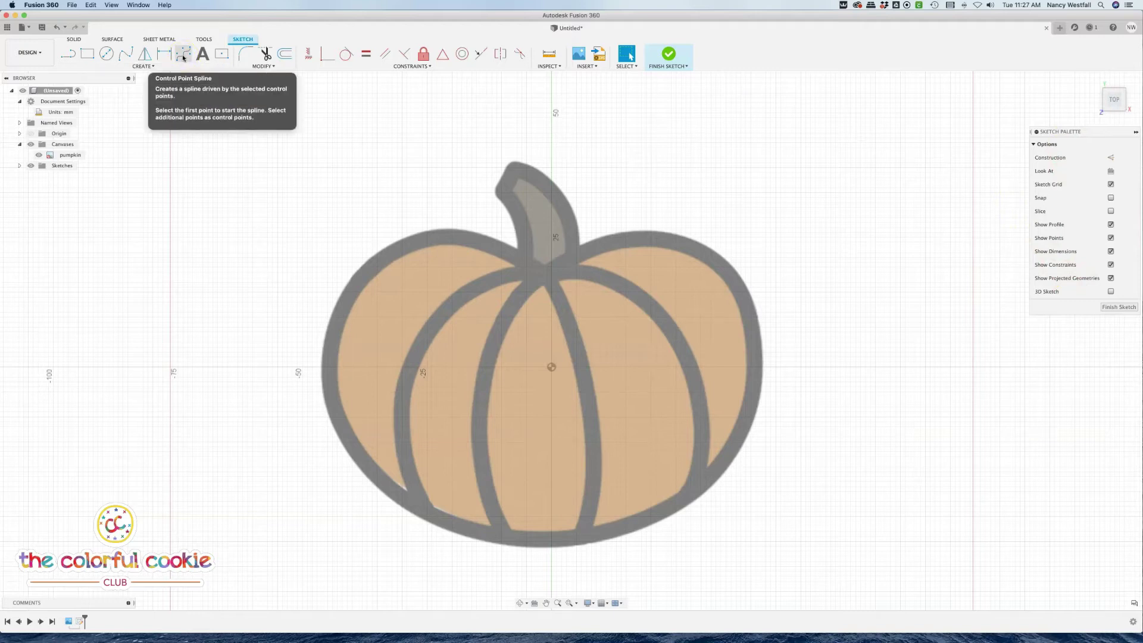
pyautogui.click(122, 56)
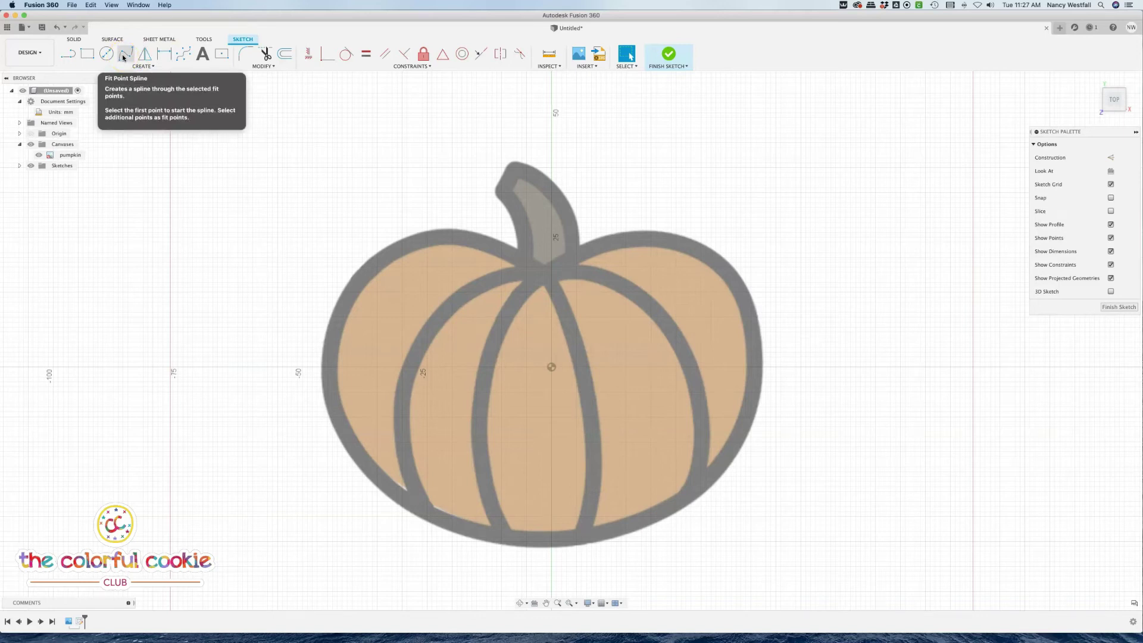
pyautogui.click(185, 55)
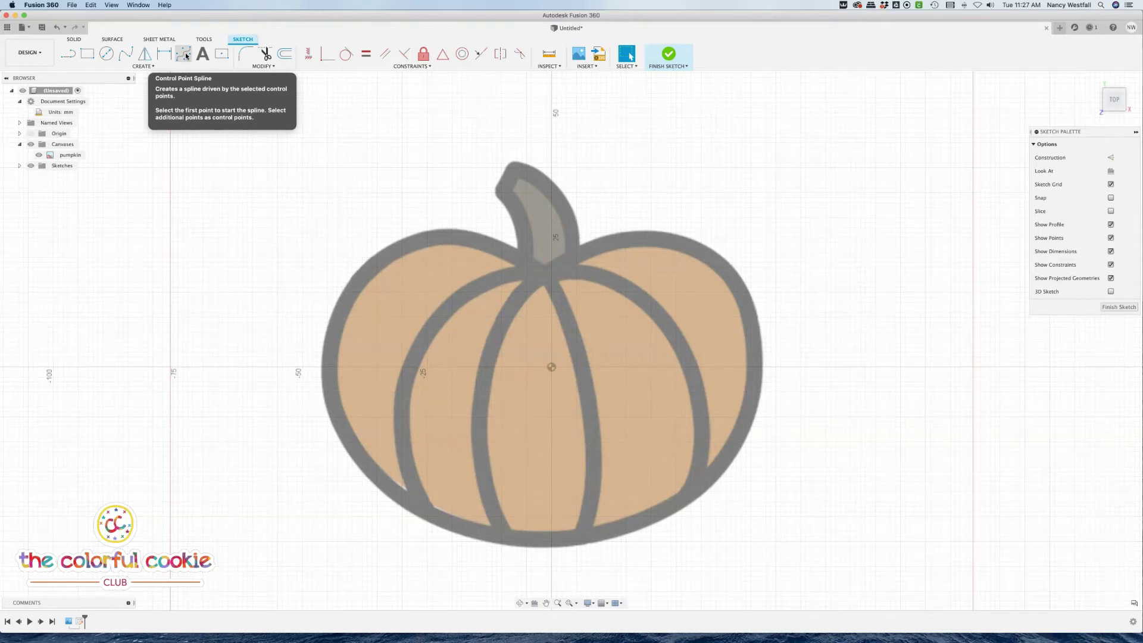
pyautogui.click(131, 56)
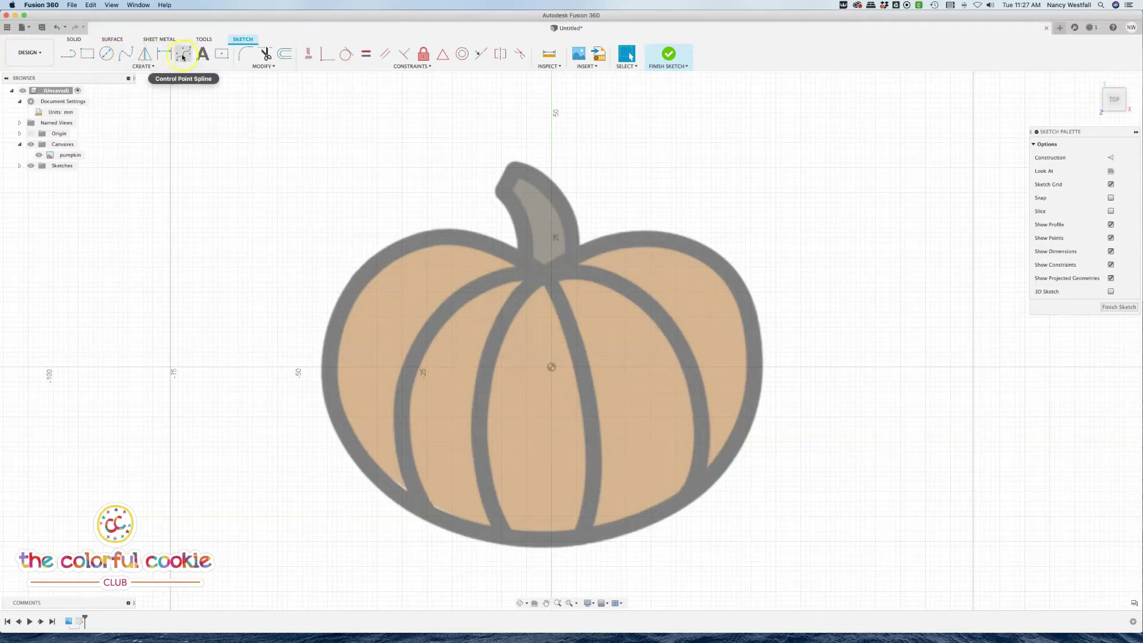
pyautogui.hscroll(4, 520, 232)
pyautogui.hscroll(-4, 521, 232)
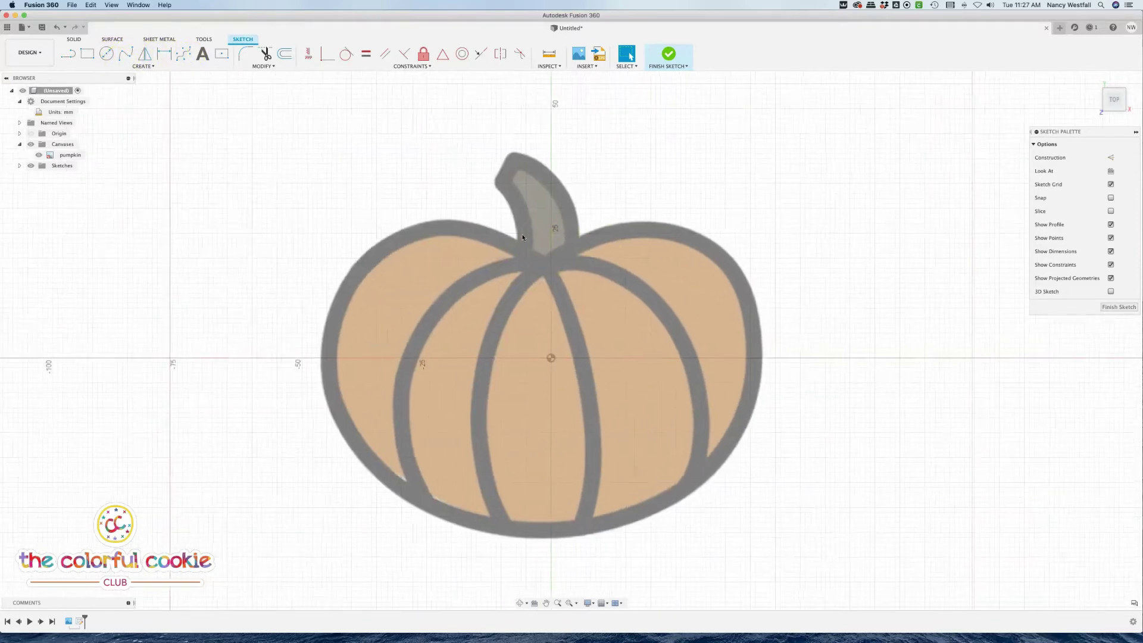
# Start a Control Point Spline on the pumpkin's upper left shoulder and trace down just outside its left side
pyautogui.click(185, 59)
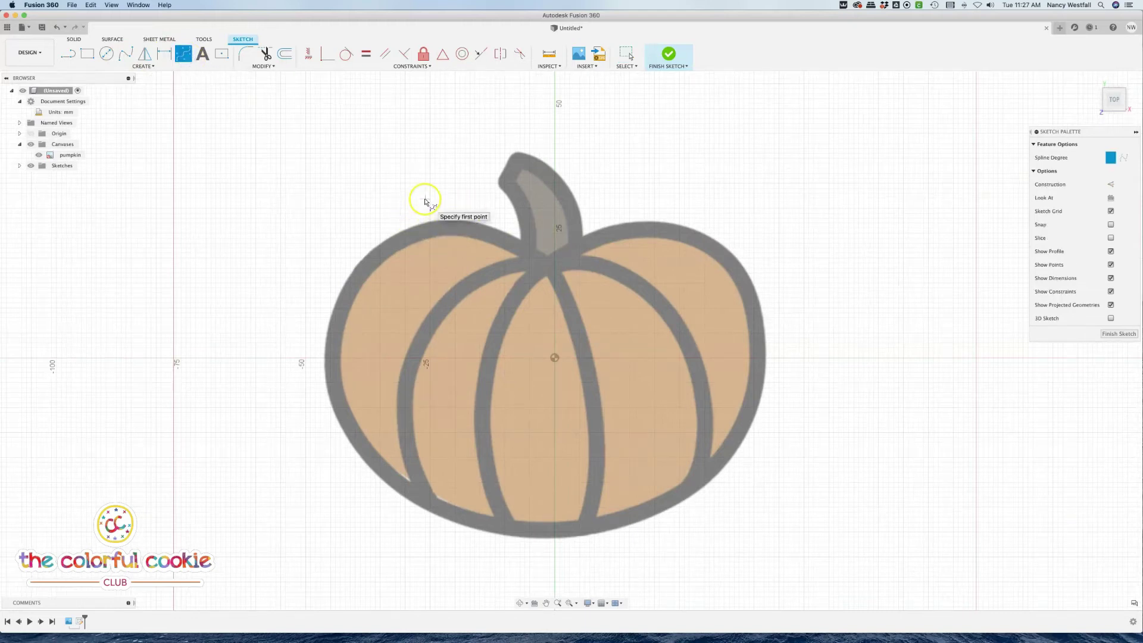
pyautogui.click(402, 232)
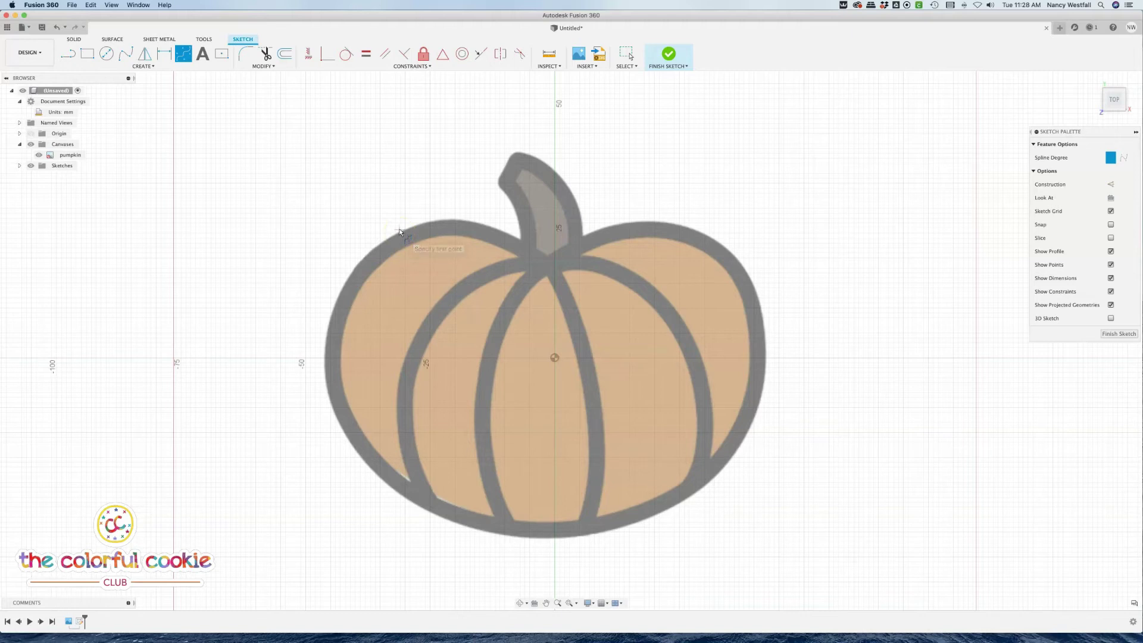
pyautogui.click(399, 231)
pyautogui.click(372, 249)
pyautogui.click(347, 277)
pyautogui.click(347, 275)
pyautogui.press('super+z')
pyautogui.click(350, 272)
pyautogui.click(324, 319)
pyautogui.click(321, 341)
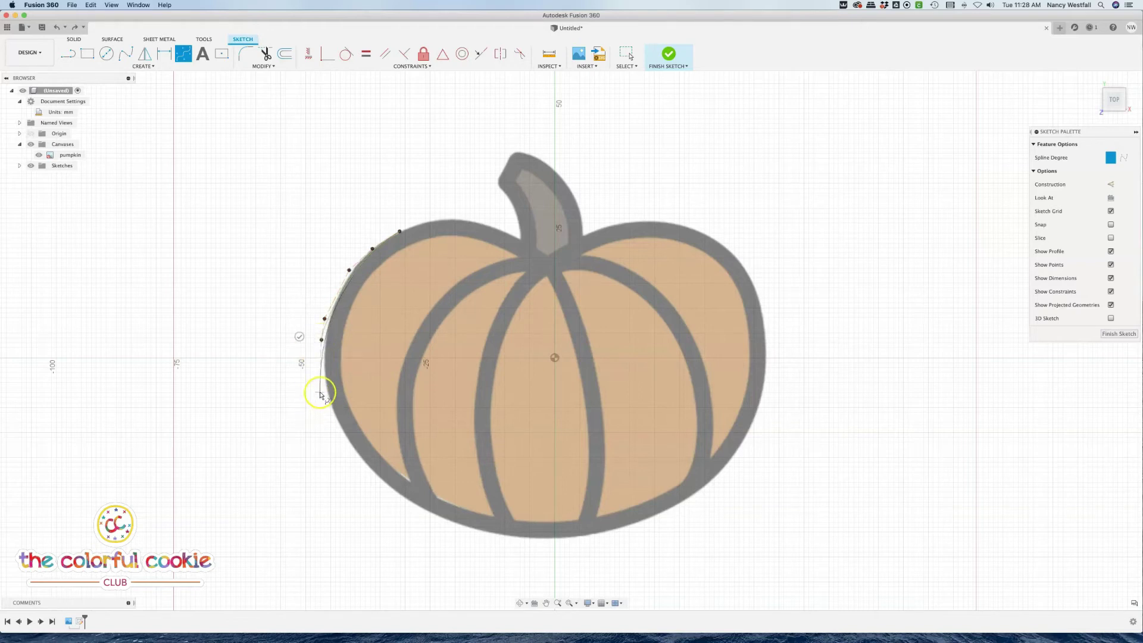
pyautogui.click(320, 392)
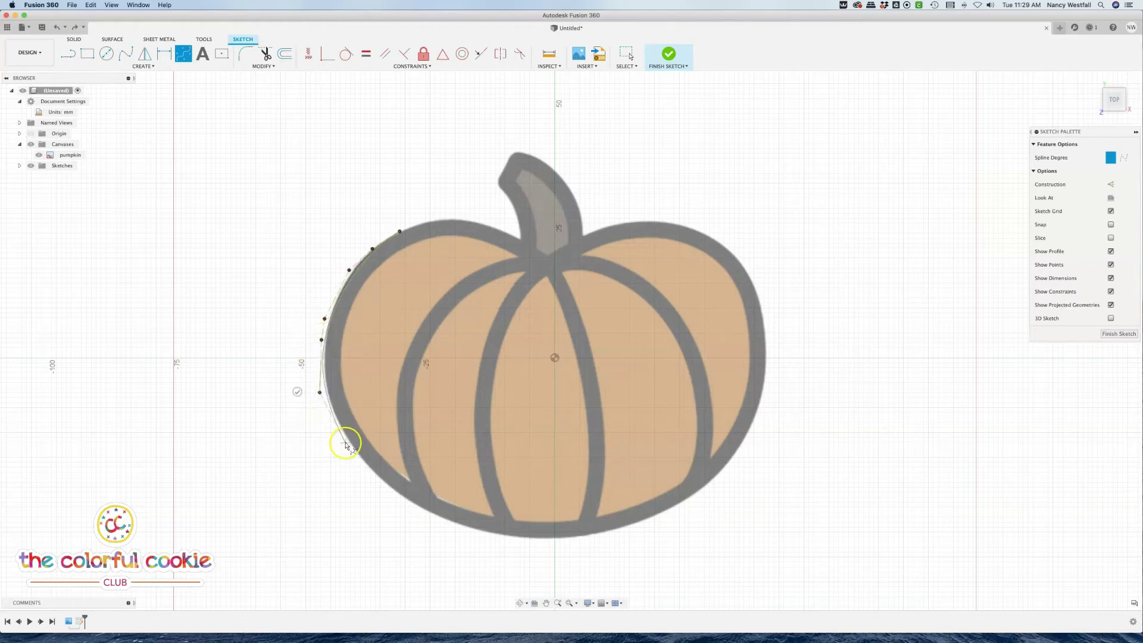
# Continue the spline's control points from the lower left curve along the pumpkin's bottom to its lower right curve
pyautogui.click(345, 442)
pyautogui.click(369, 471)
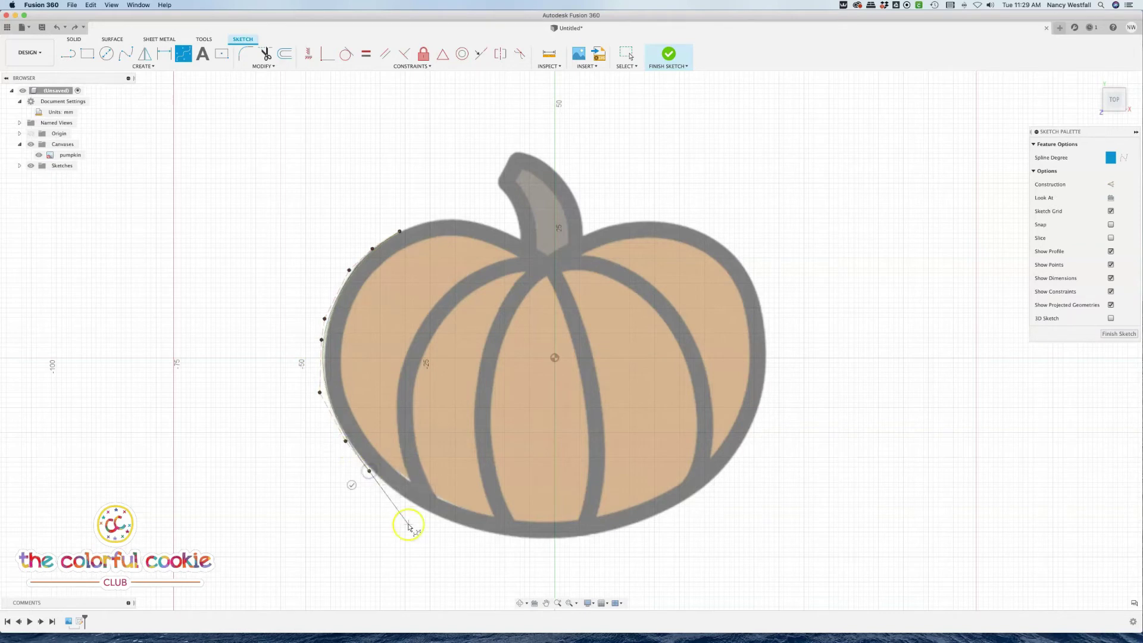
pyautogui.click(412, 503)
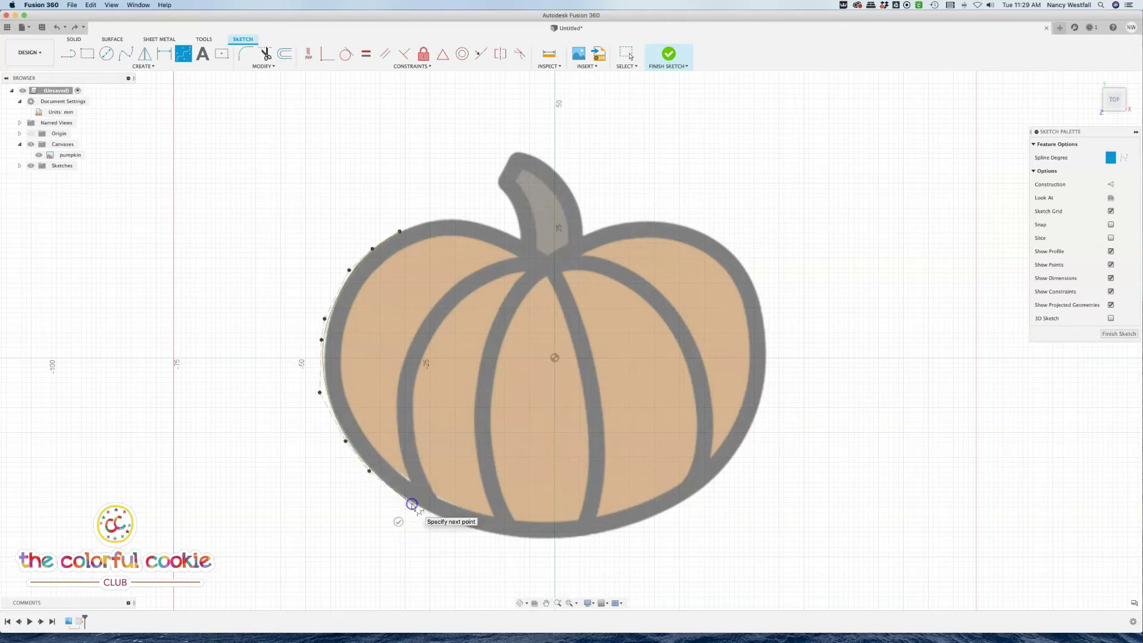
pyautogui.click(456, 527)
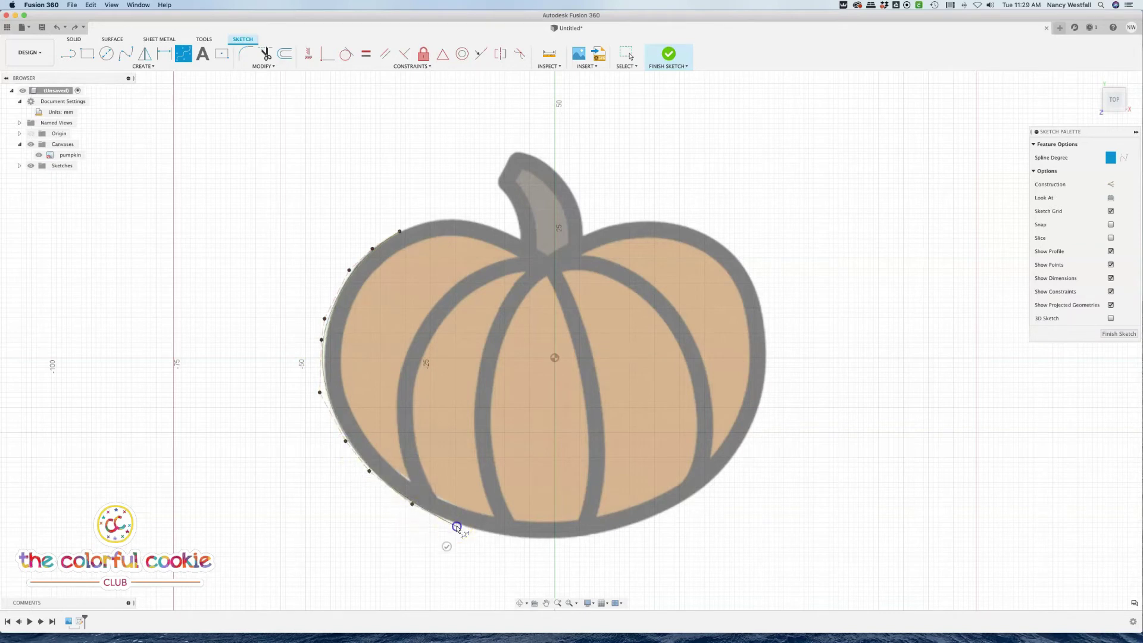
pyautogui.click(501, 540)
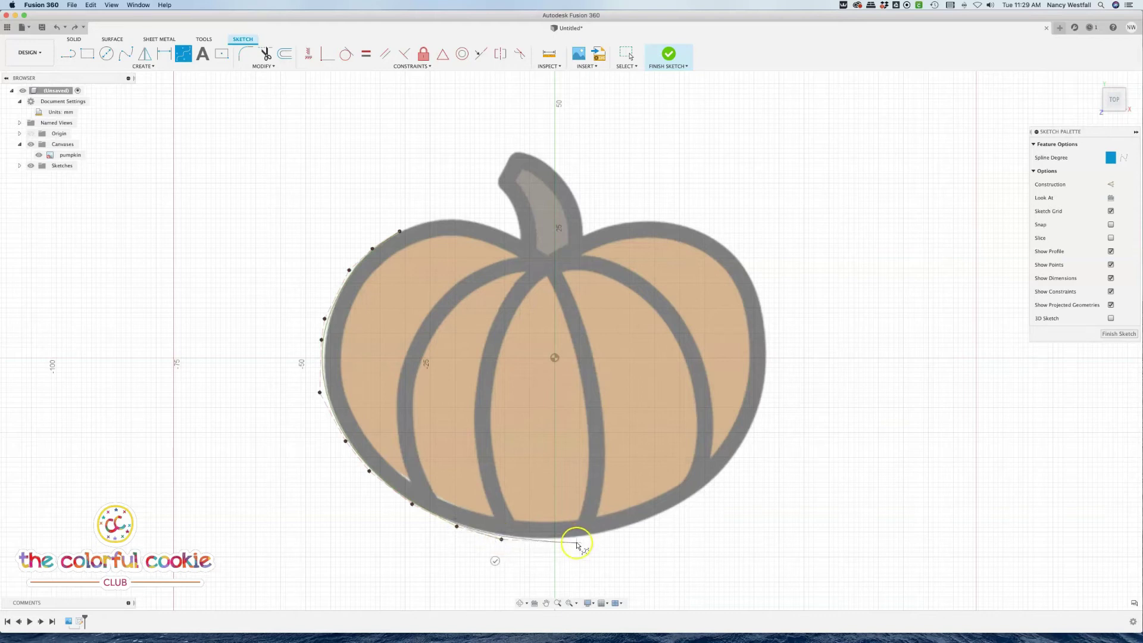
pyautogui.click(577, 542)
pyautogui.click(638, 525)
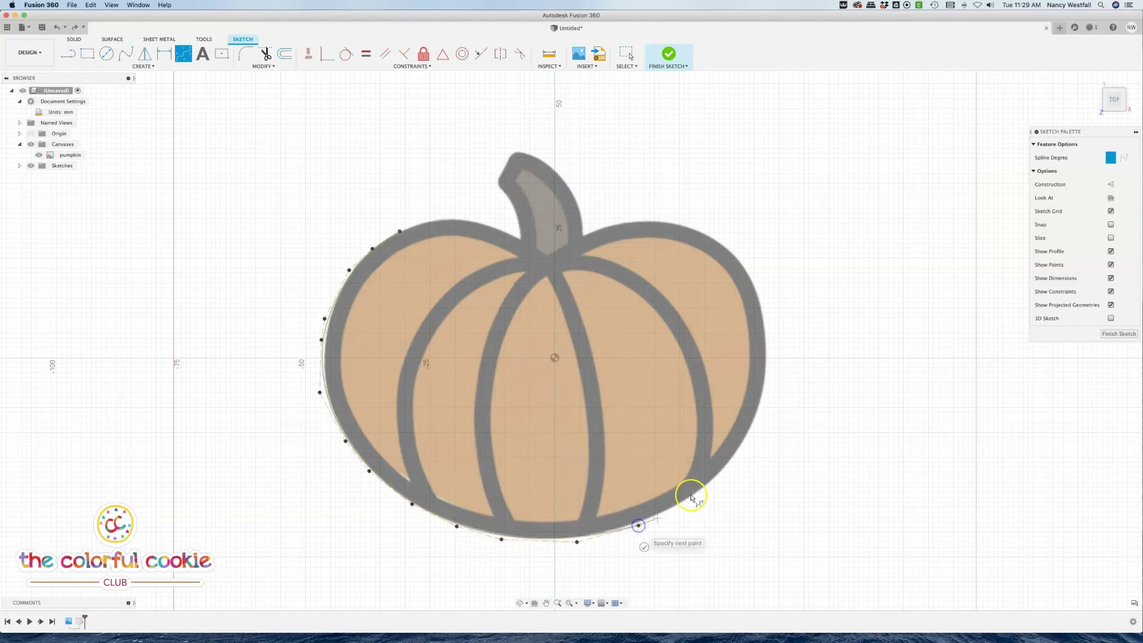
pyautogui.click(693, 500)
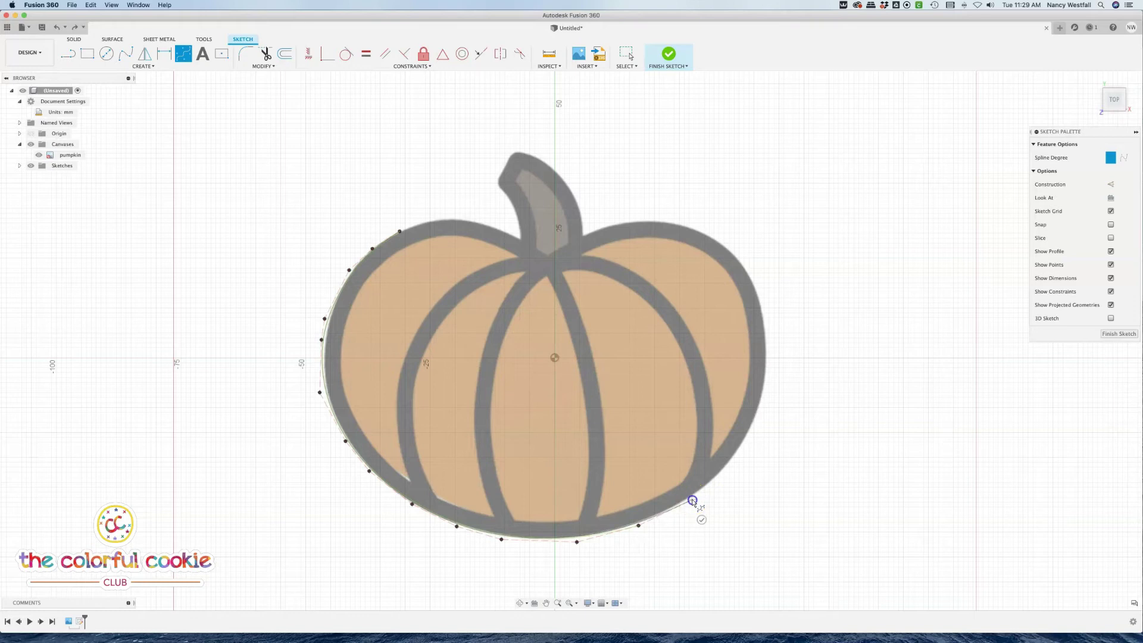
# Trace the spline up the pumpkin's right side and over its right shoulder, and finish it at the stem's right base
pyautogui.click(721, 474)
pyautogui.click(762, 427)
pyautogui.click(772, 370)
pyautogui.click(772, 315)
pyautogui.click(752, 262)
pyautogui.click(736, 240)
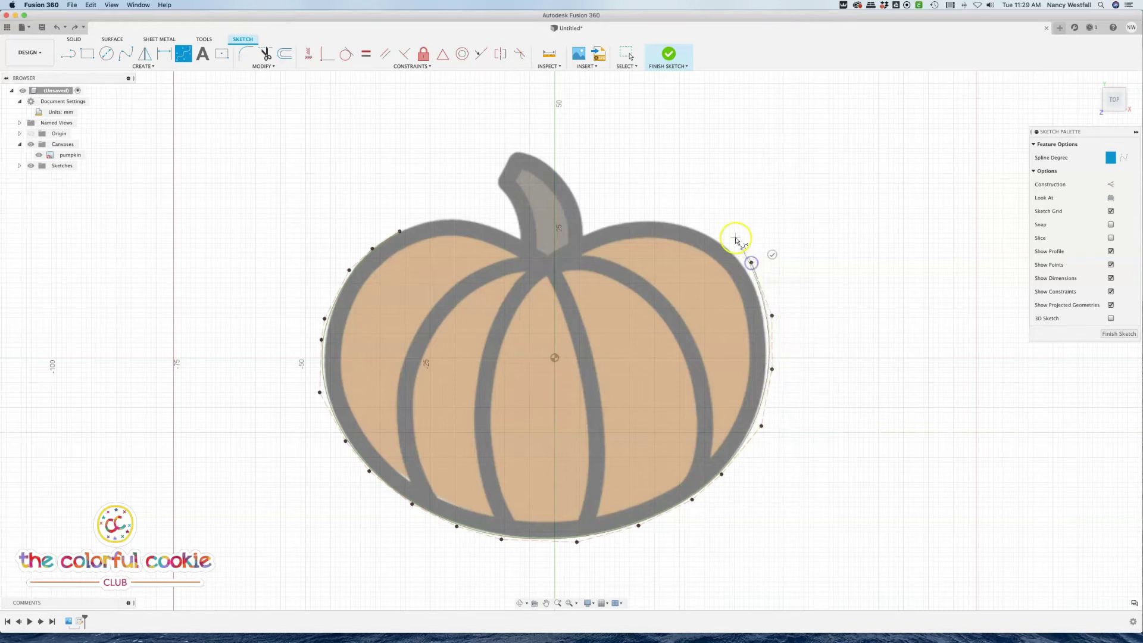
pyautogui.click(716, 231)
pyautogui.click(675, 216)
pyautogui.click(631, 215)
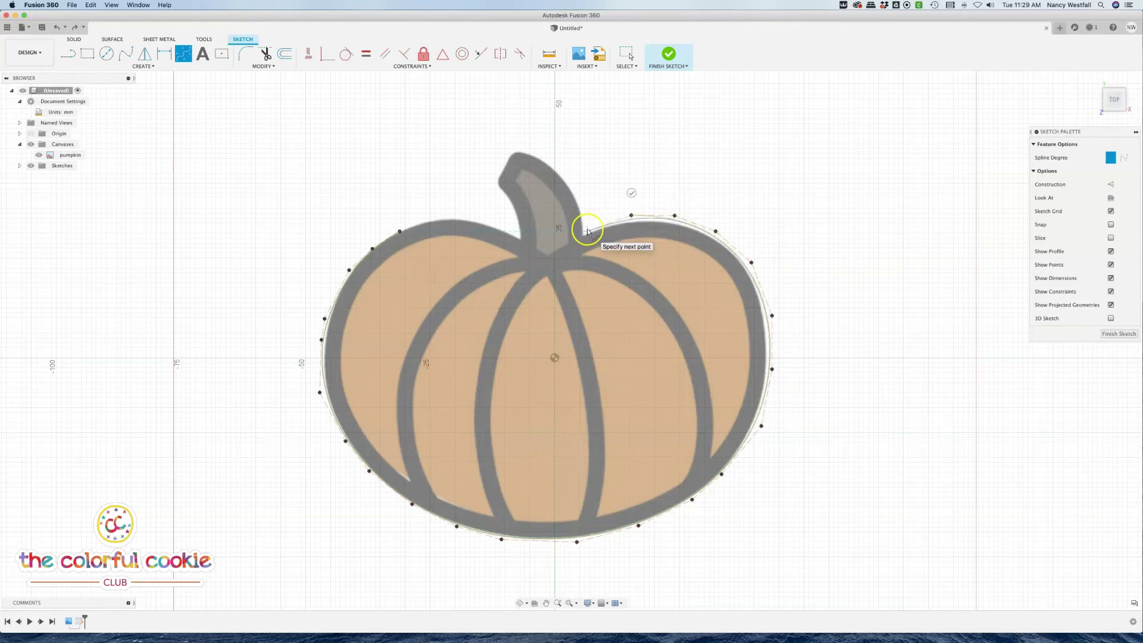
pyautogui.click(587, 232)
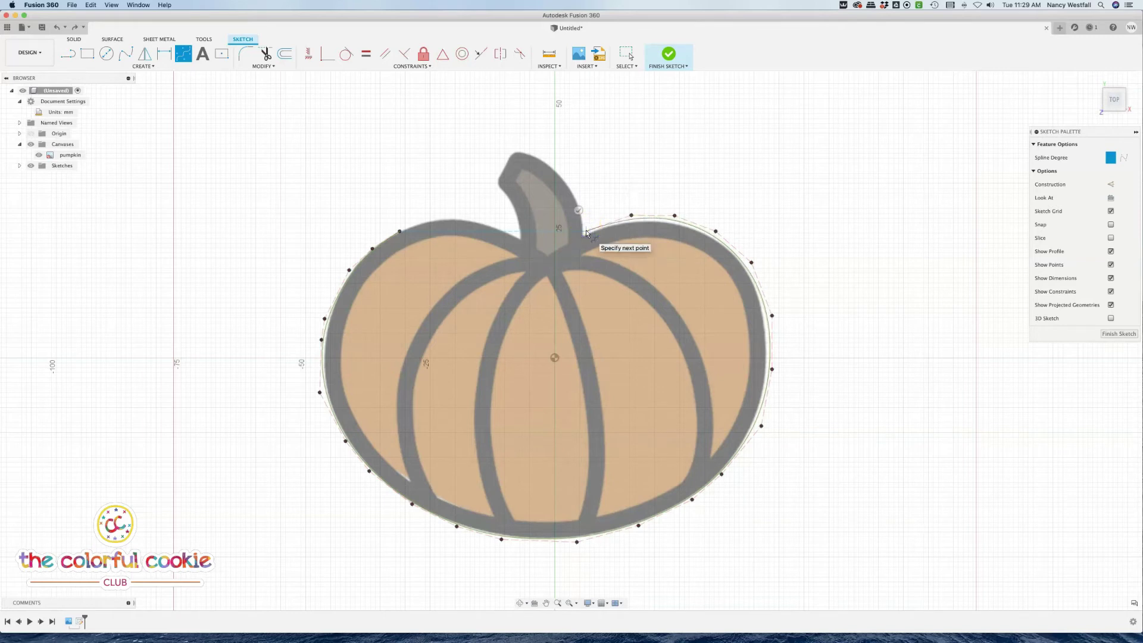
pyautogui.click(586, 232)
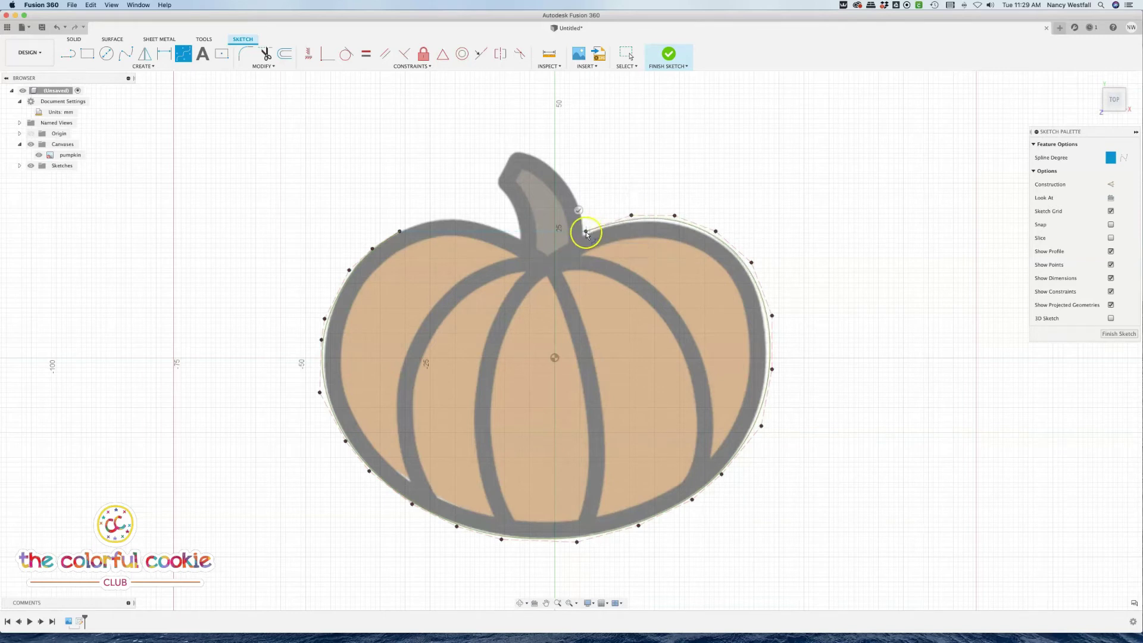
pyautogui.click(578, 210)
# Trace a second control point spline around the stem, from its right base over the tip to its left base
pyautogui.click(586, 230)
pyautogui.click(586, 212)
pyautogui.click(574, 181)
pyautogui.click(559, 169)
pyautogui.click(540, 150)
pyautogui.click(519, 145)
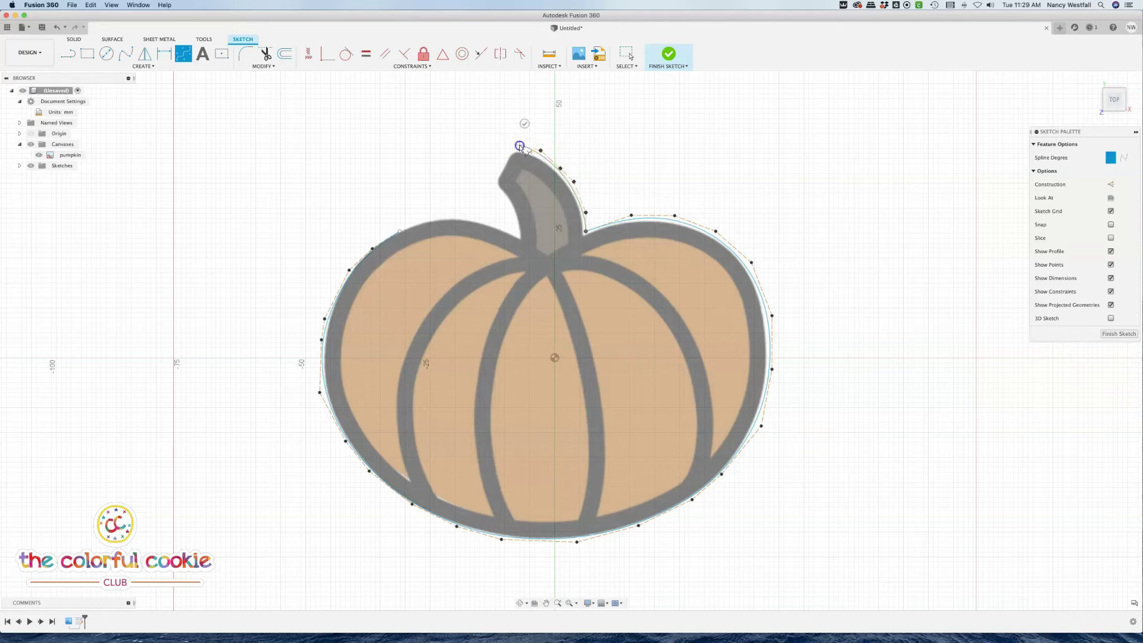
pyautogui.click(507, 147)
pyautogui.click(500, 161)
pyautogui.click(493, 175)
pyautogui.click(490, 186)
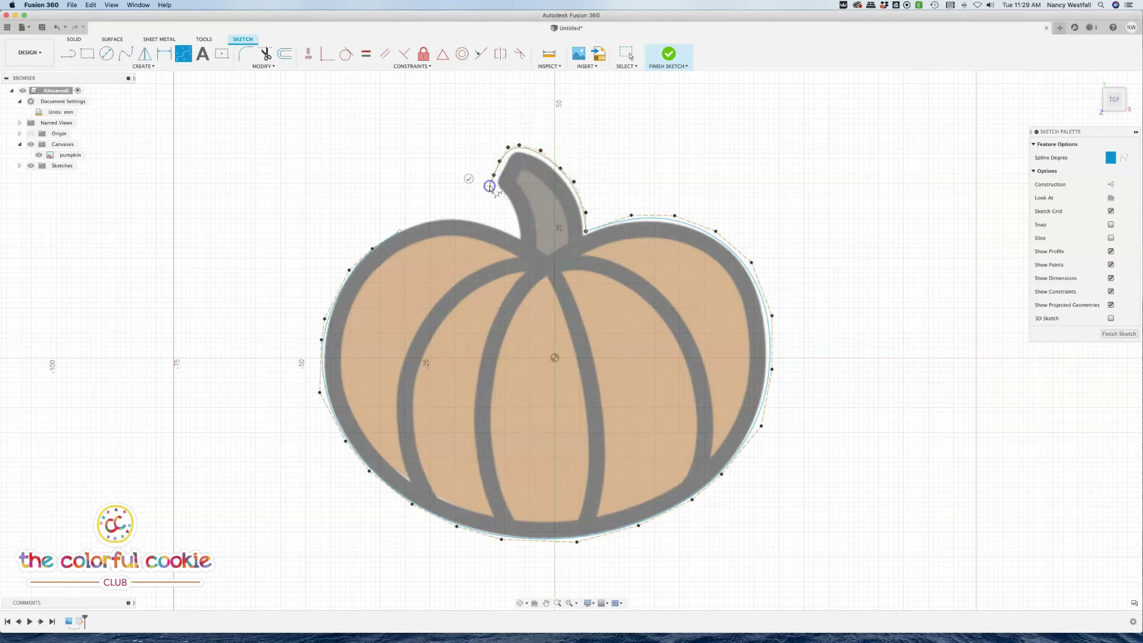
pyautogui.click(501, 195)
pyautogui.click(512, 215)
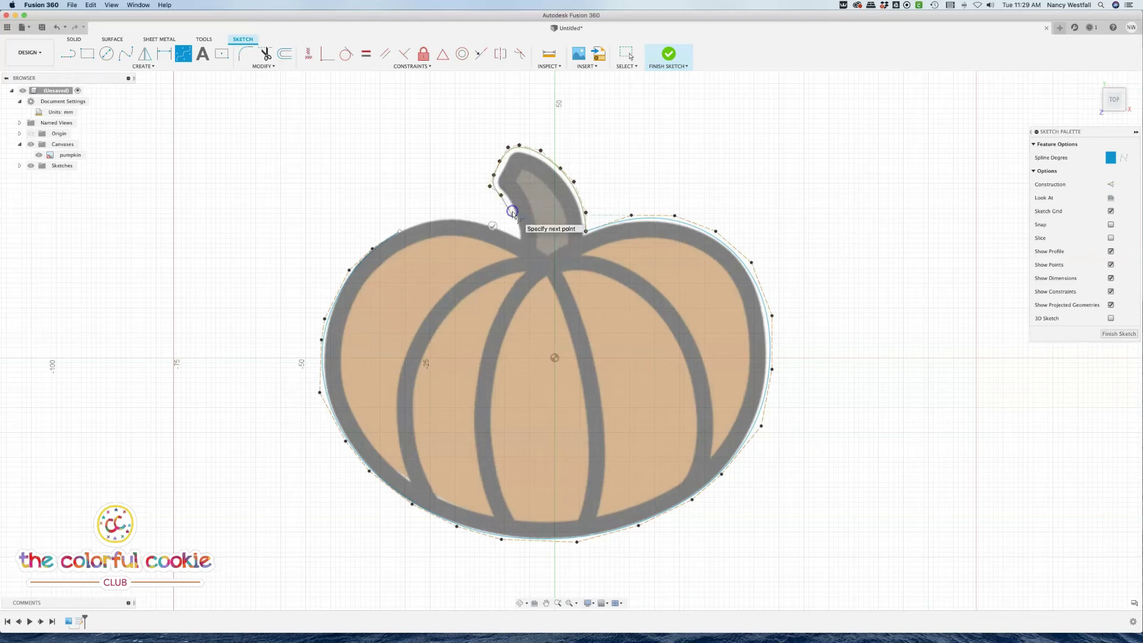
pyautogui.click(520, 237)
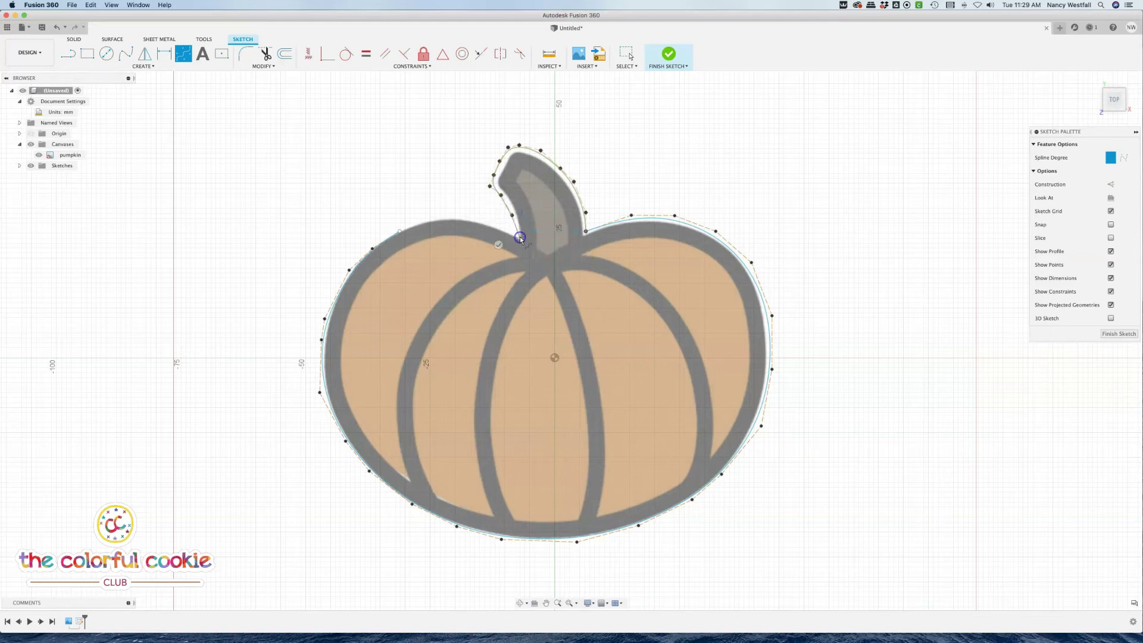
pyautogui.click(522, 239)
# Close the outline with a third control point spline from the stem's left base to the first spline's start point
pyautogui.click(519, 237)
pyautogui.click(499, 226)
pyautogui.click(477, 216)
pyautogui.click(447, 215)
pyautogui.click(402, 232)
pyautogui.click(388, 218)
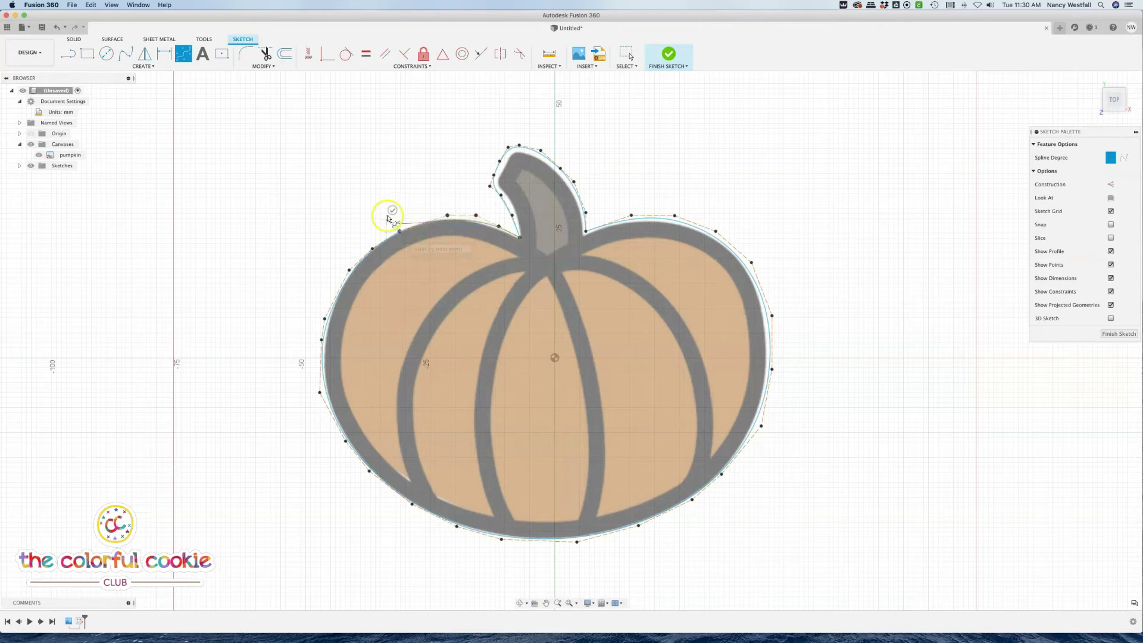
pyautogui.click(393, 210)
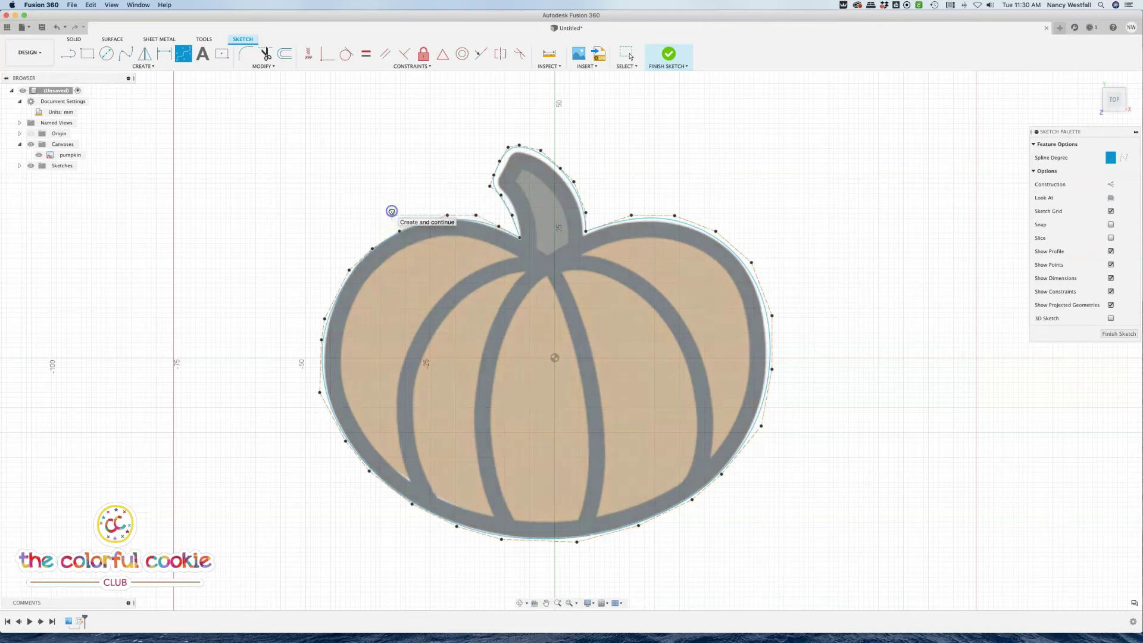
# Select the closed pumpkin profile, and reshape the outline's upper left shoulder by moving the control points around the spline joint
pyautogui.click(626, 53)
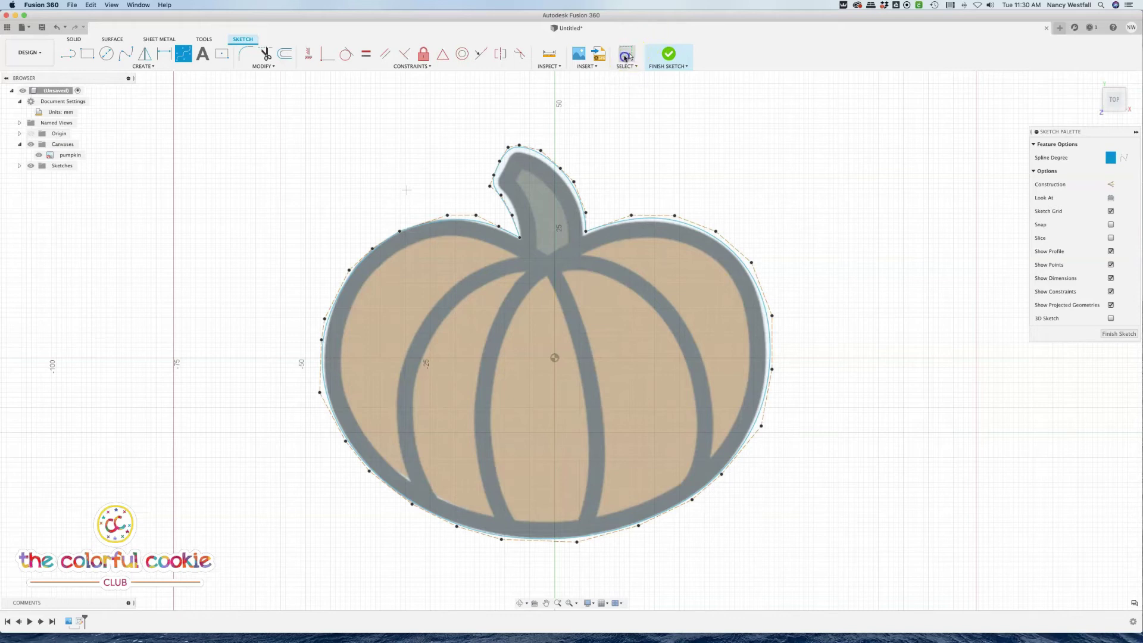
pyautogui.click(491, 338)
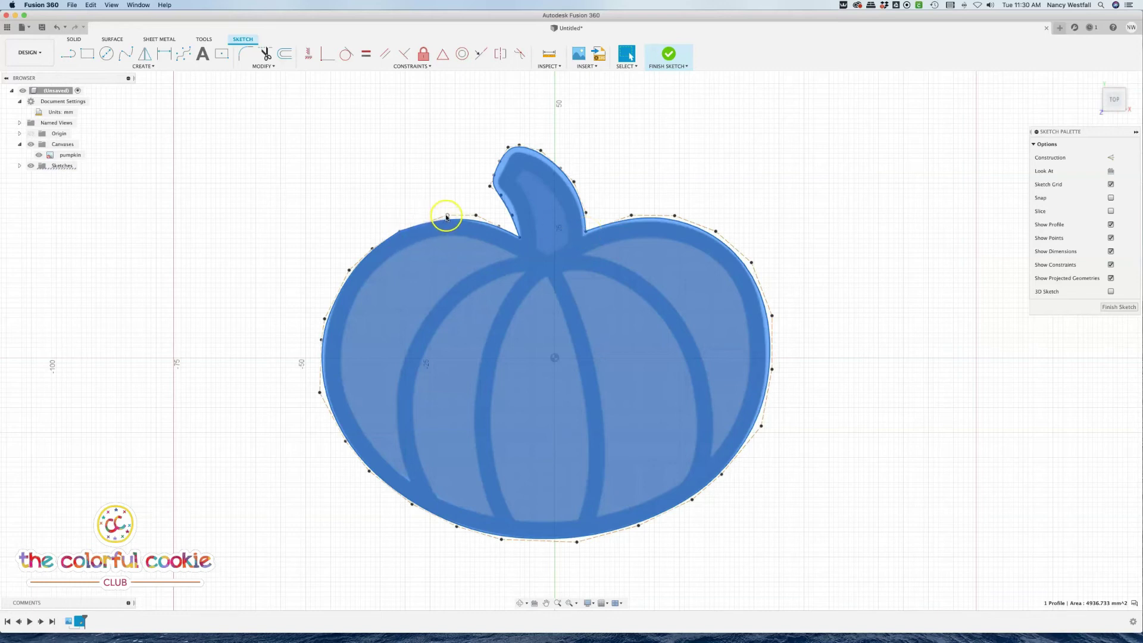
pyautogui.moveTo(447, 217)
pyautogui.mouseDown()
pyautogui.moveTo(409, 215)
pyautogui.moveTo(451, 178)
pyautogui.moveTo(424, 163)
pyautogui.moveTo(447, 173)
pyautogui.moveTo(452, 206)
pyautogui.moveTo(439, 214)
pyautogui.moveTo(439, 188)
pyautogui.moveTo(440, 208)
pyautogui.moveTo(361, 250)
pyautogui.mouseUp()
pyautogui.click(398, 233)
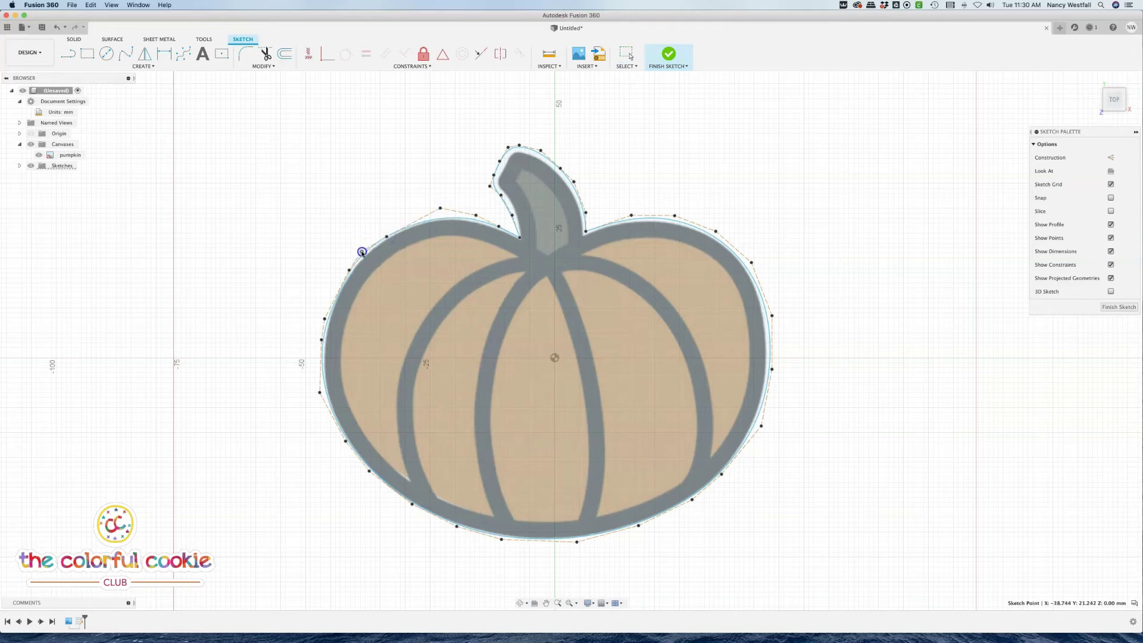
# Refine the pumpkin outline's left side and bottom edge by moving their spline control points to follow the canvas contour
pyautogui.click(321, 342)
pyautogui.moveTo(322, 340); pyautogui.dragTo(322, 345)
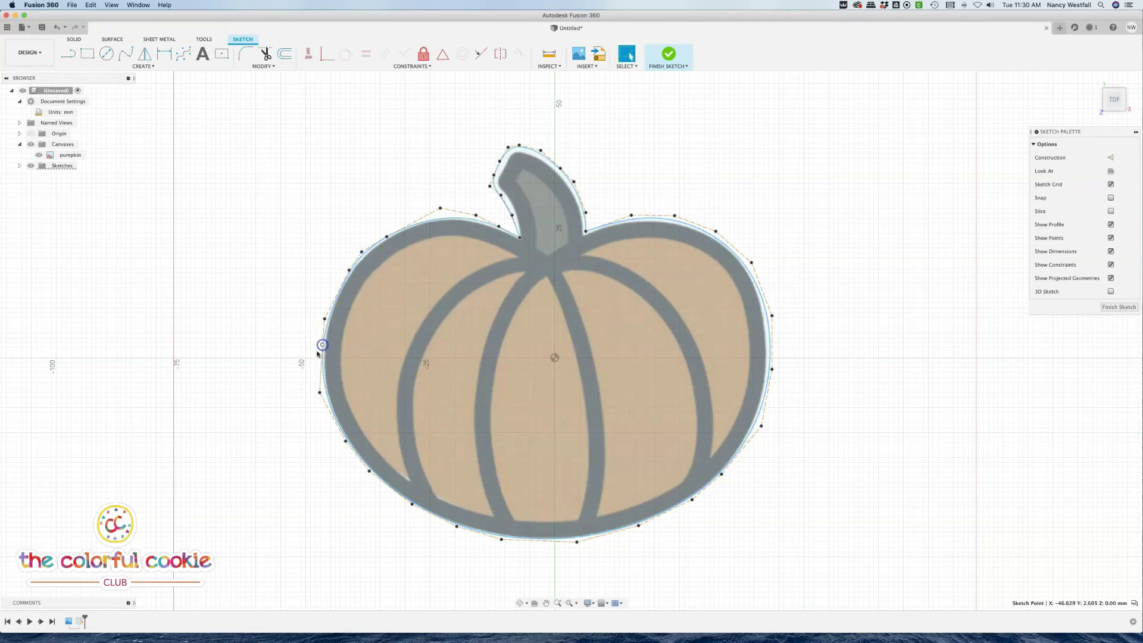
pyautogui.click(325, 398)
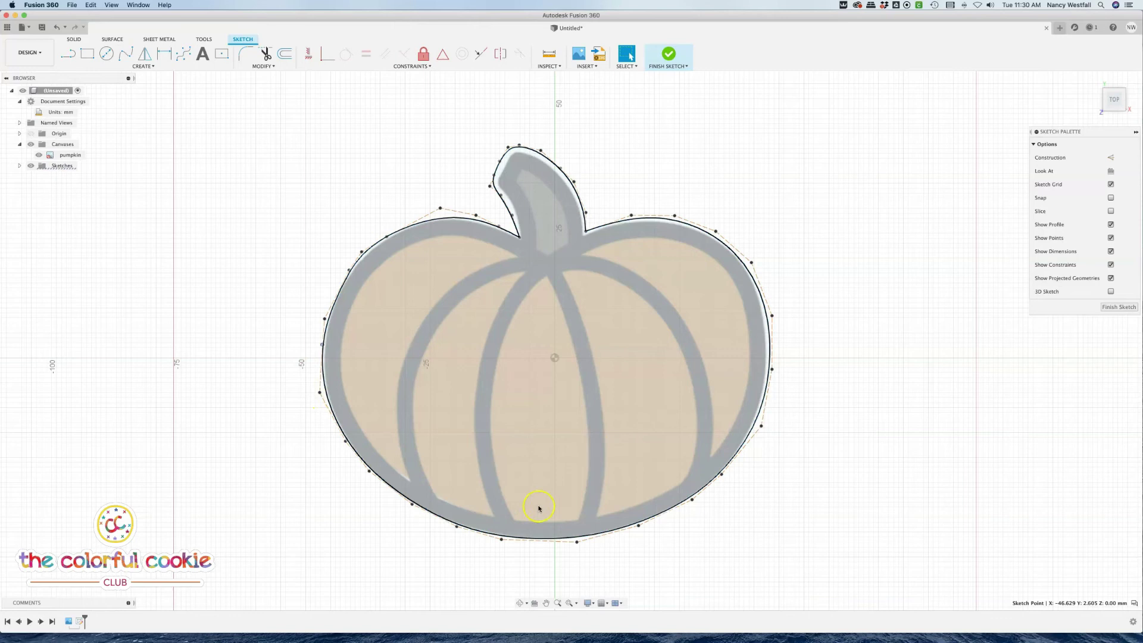
pyautogui.moveTo(577, 543)
pyautogui.mouseDown()
pyautogui.moveTo(584, 574)
pyautogui.moveTo(586, 543)
pyautogui.mouseUp()
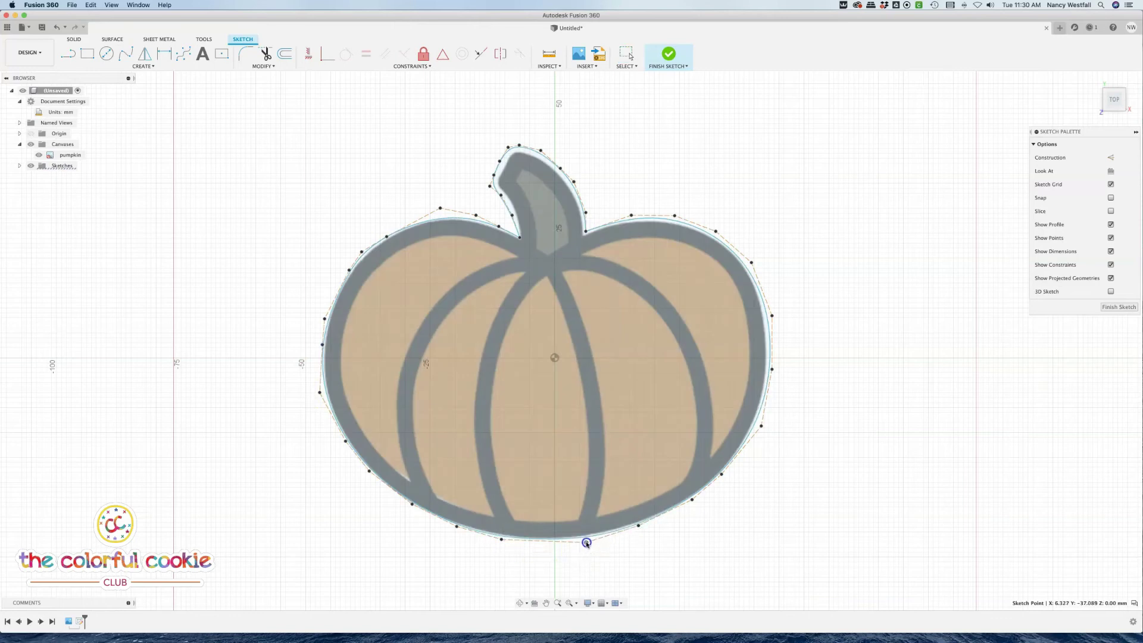
# Pull the control points along the pumpkin's right side inward to fit the canvas edge, and select the closed profile
pyautogui.click(761, 426)
pyautogui.moveTo(772, 370); pyautogui.dragTo(771, 366)
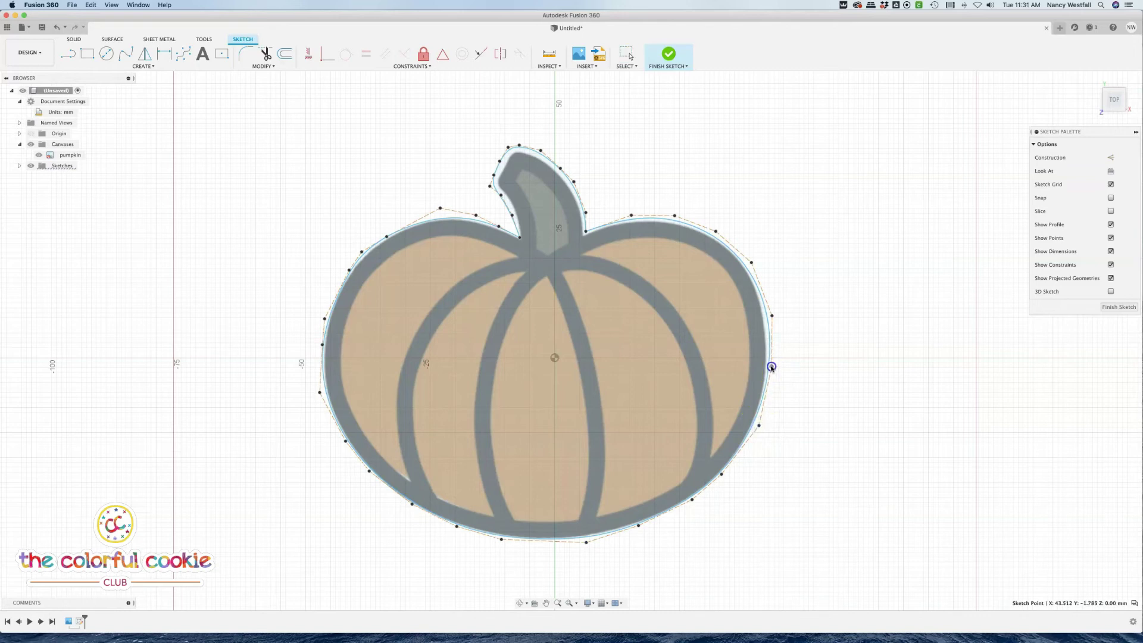
pyautogui.moveTo(772, 316); pyautogui.dragTo(765, 312)
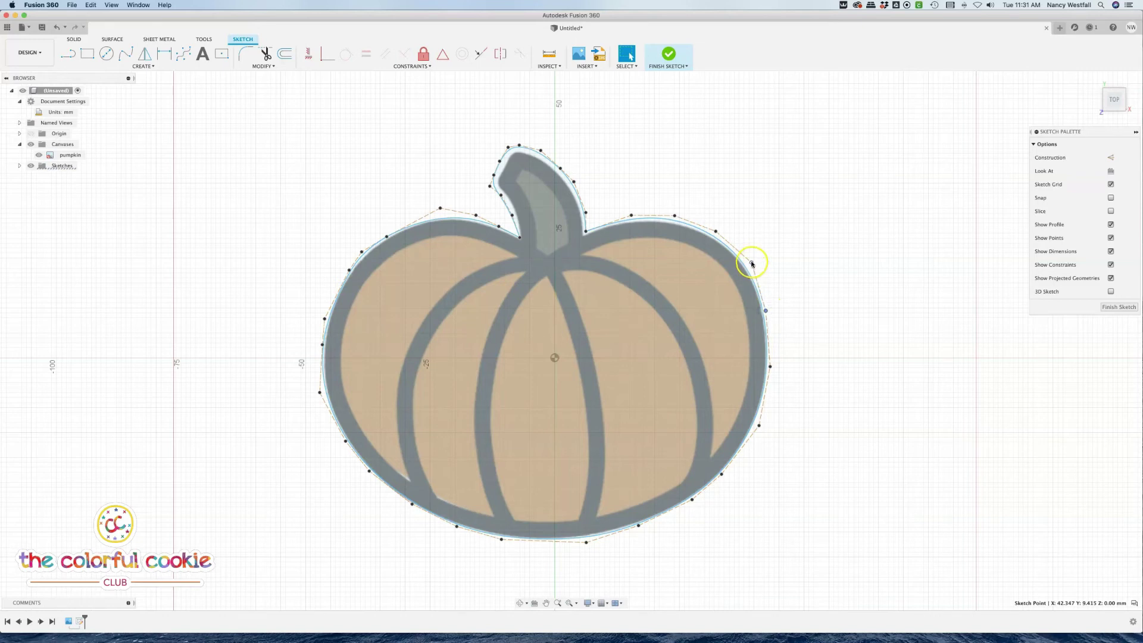
pyautogui.click(534, 296)
pyautogui.click(535, 294)
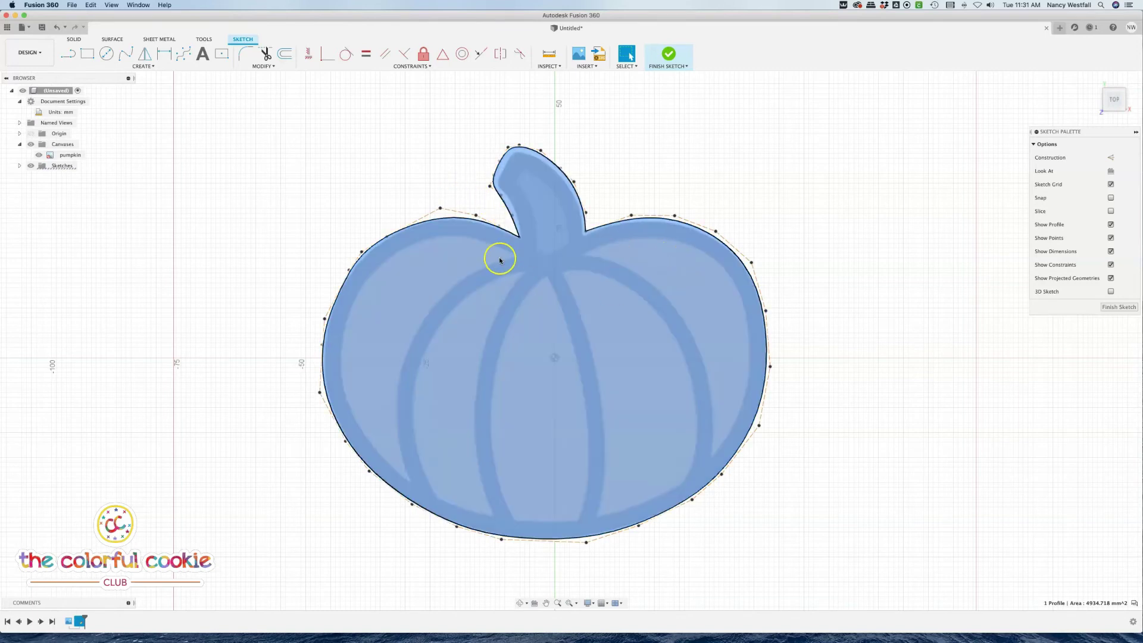
# Adjust the control points on the upper left shoulder and the stem's left side to fit the canvas, and reselect the profile
pyautogui.click(391, 232)
pyautogui.click(412, 305)
pyautogui.click(515, 216)
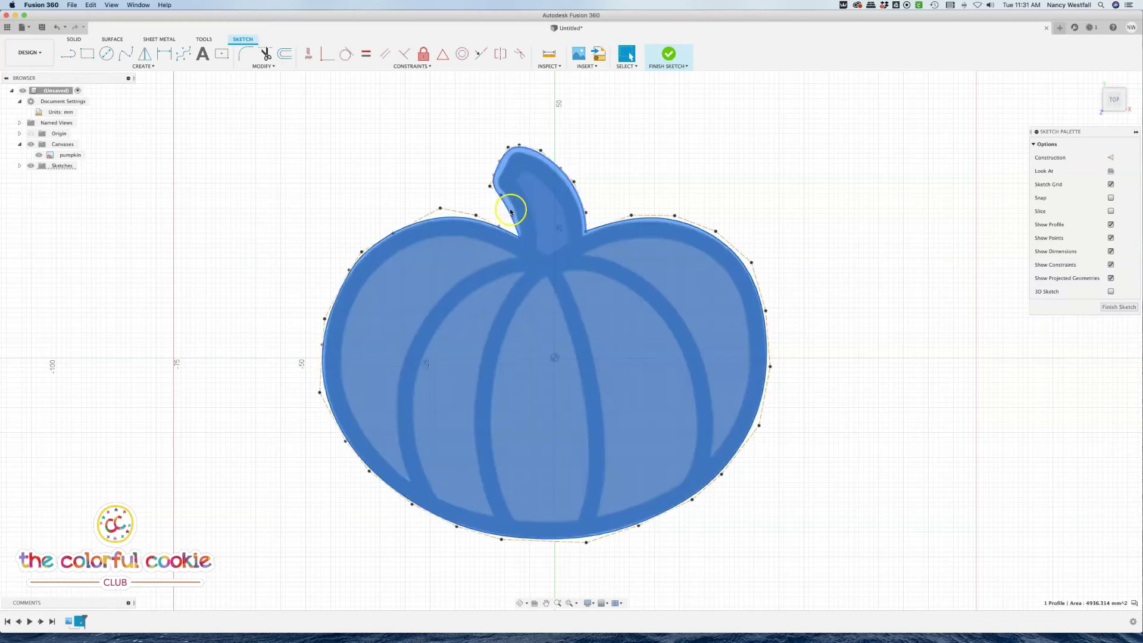
pyautogui.moveTo(514, 216); pyautogui.dragTo(520, 209)
pyautogui.click(500, 197)
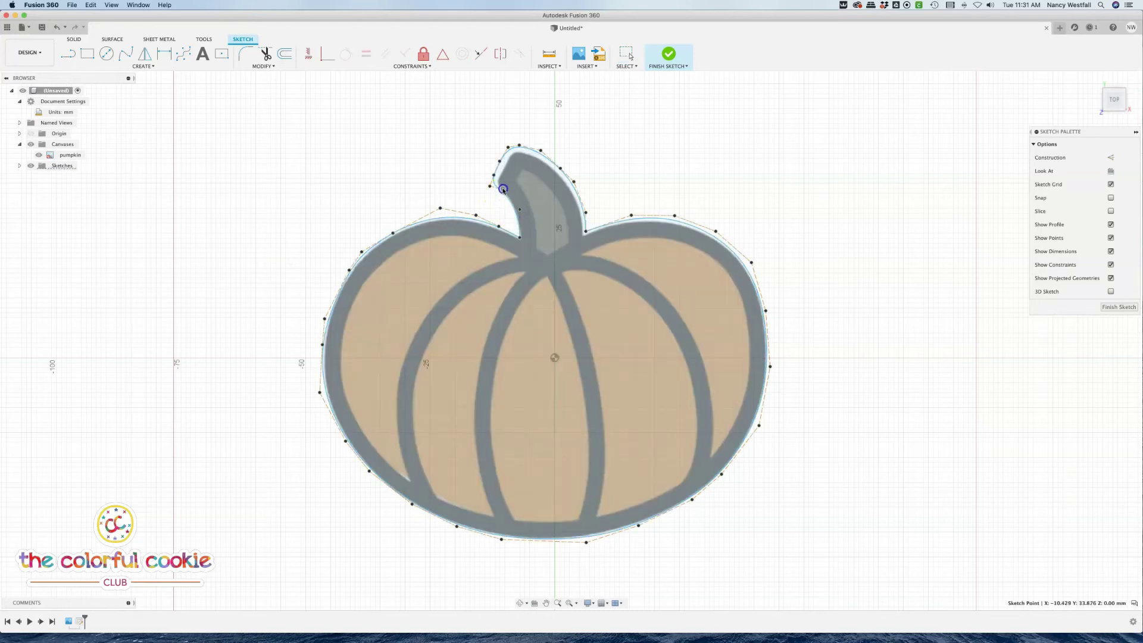
pyautogui.click(582, 155)
pyautogui.click(582, 334)
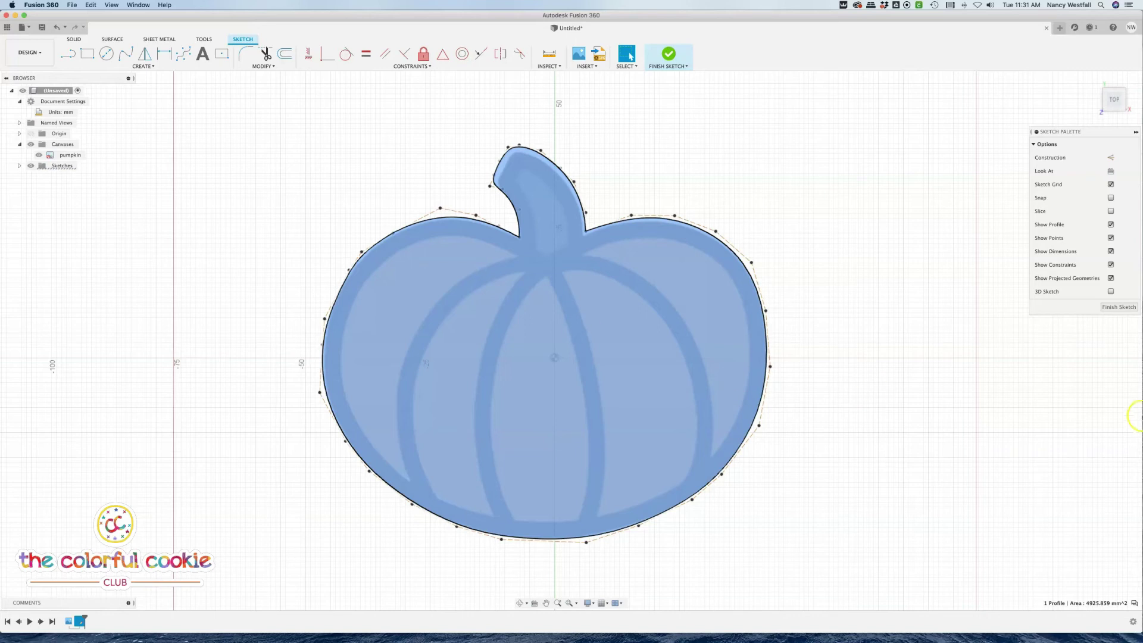
# Finish the sketch and keep the closed pumpkin profile selected for the cookie cutter add-in
pyautogui.click(1118, 308)
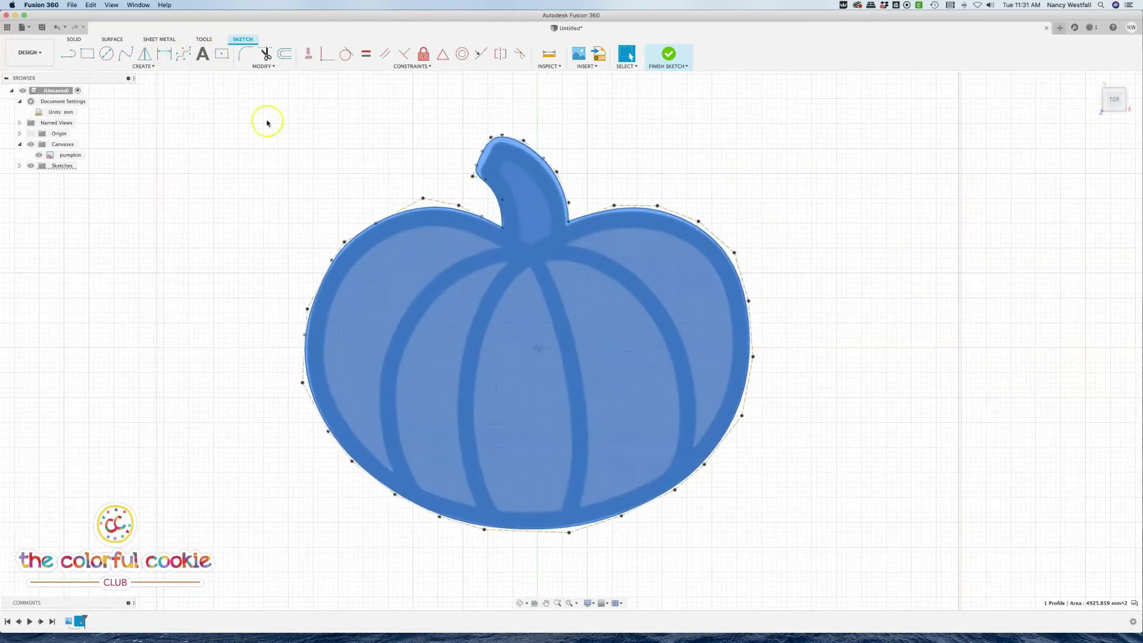
pyautogui.click(625, 291)
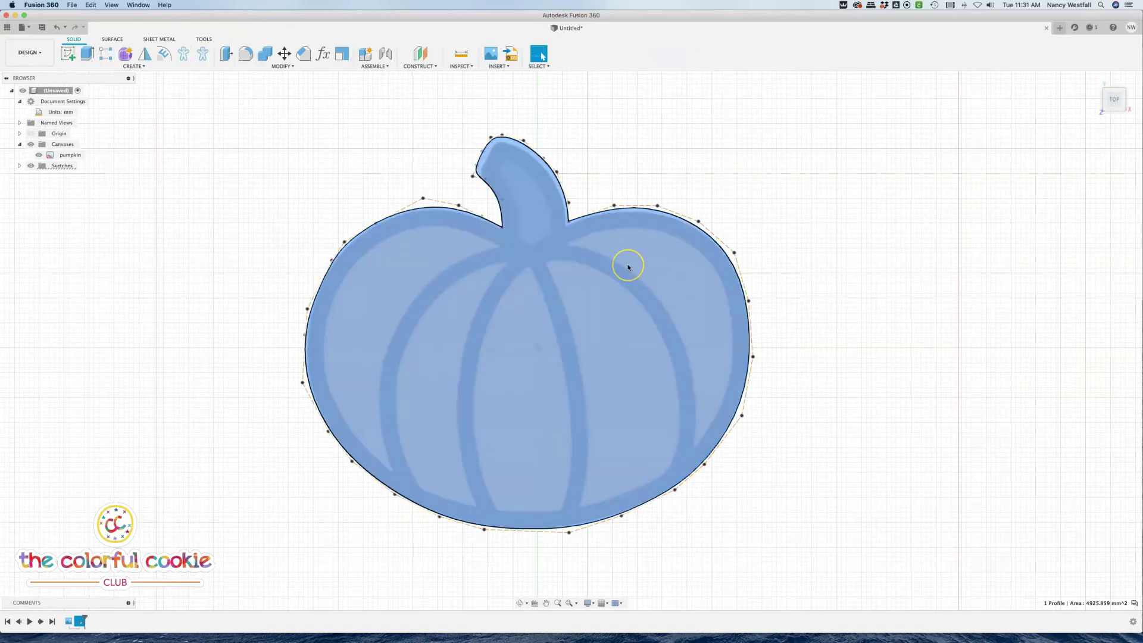
pyautogui.click(207, 90)
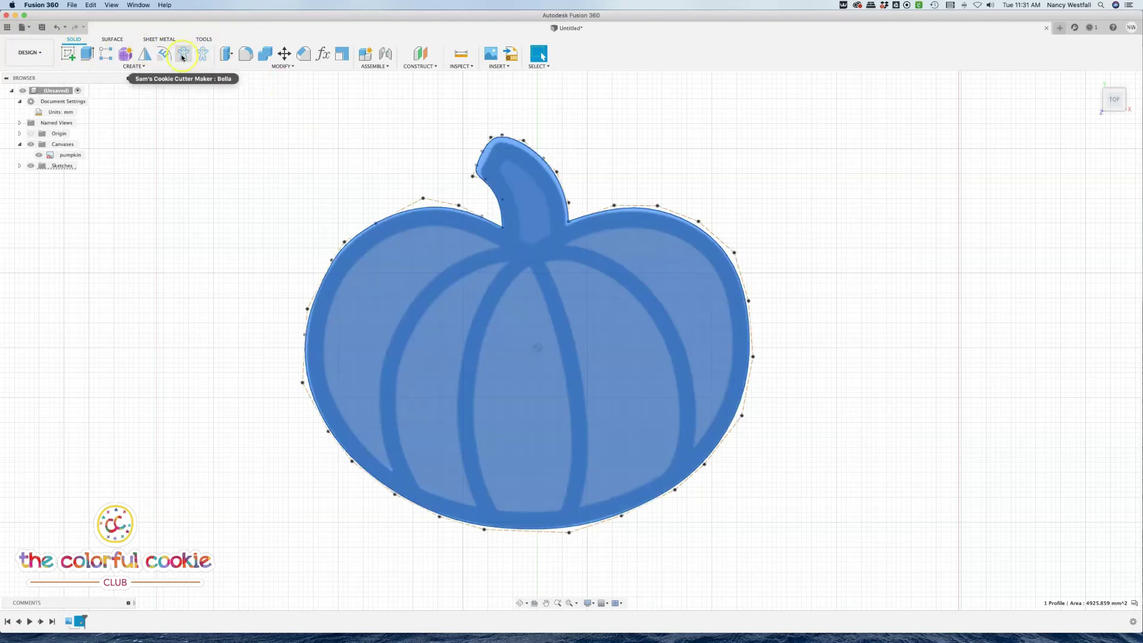
# Generate a cookie cutter from the pumpkin profile with Sam's Cookie Cutter Maker : Bella, using 23 mm cutter depth and Launch 3D Print enabled
pyautogui.click(183, 55)
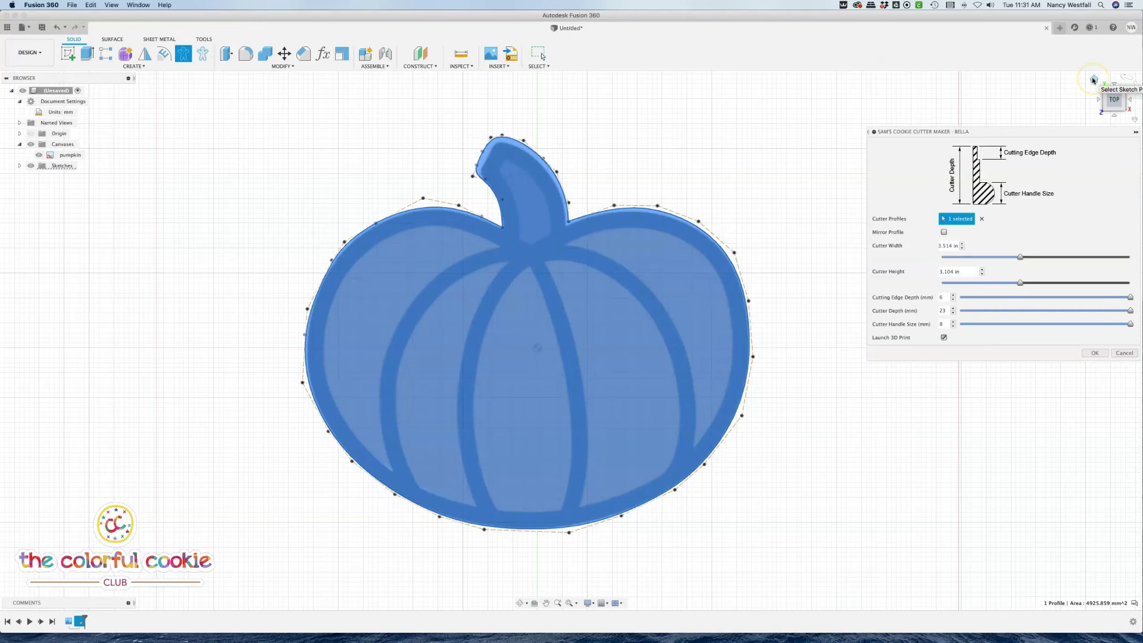
pyautogui.click(1093, 79)
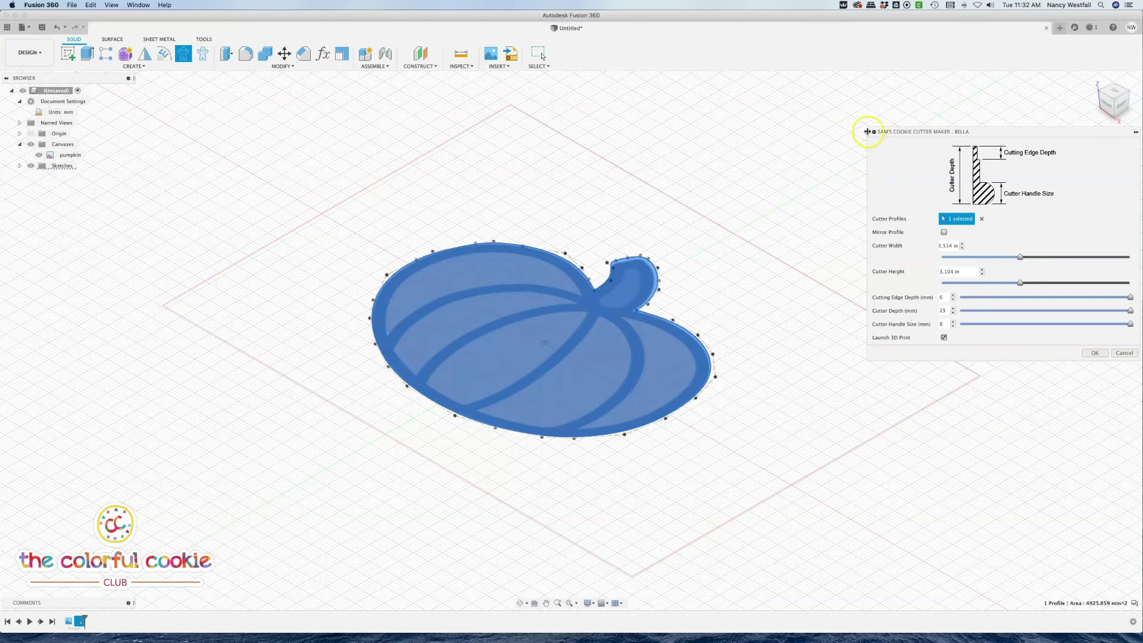
pyautogui.moveTo(868, 135); pyautogui.dragTo(1047, 125)
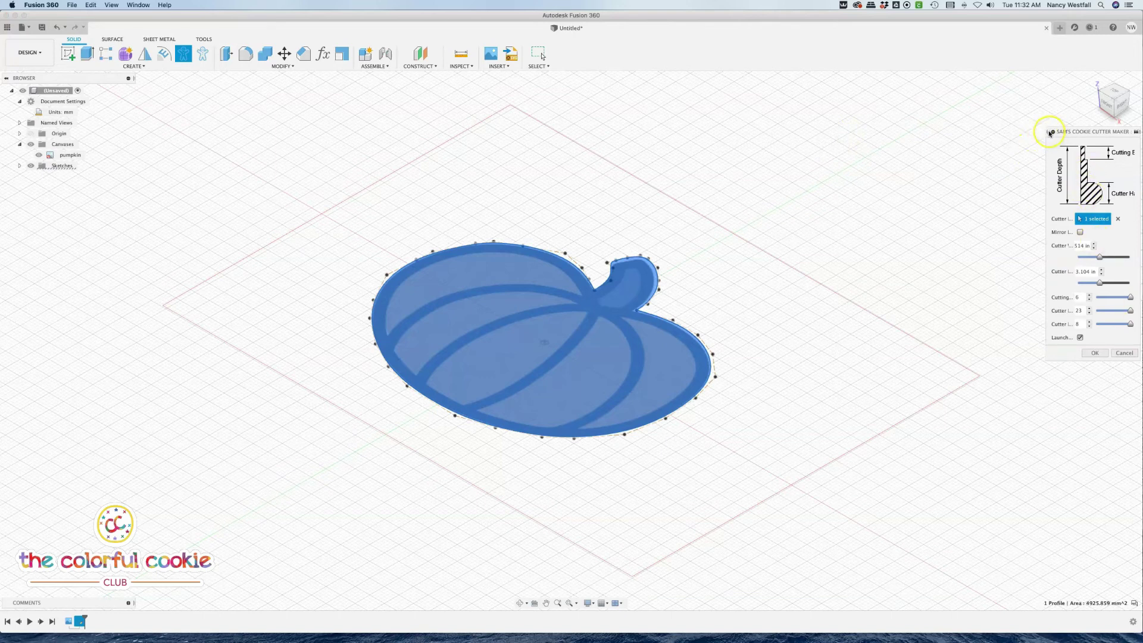
pyautogui.moveTo(1046, 127); pyautogui.dragTo(873, 132)
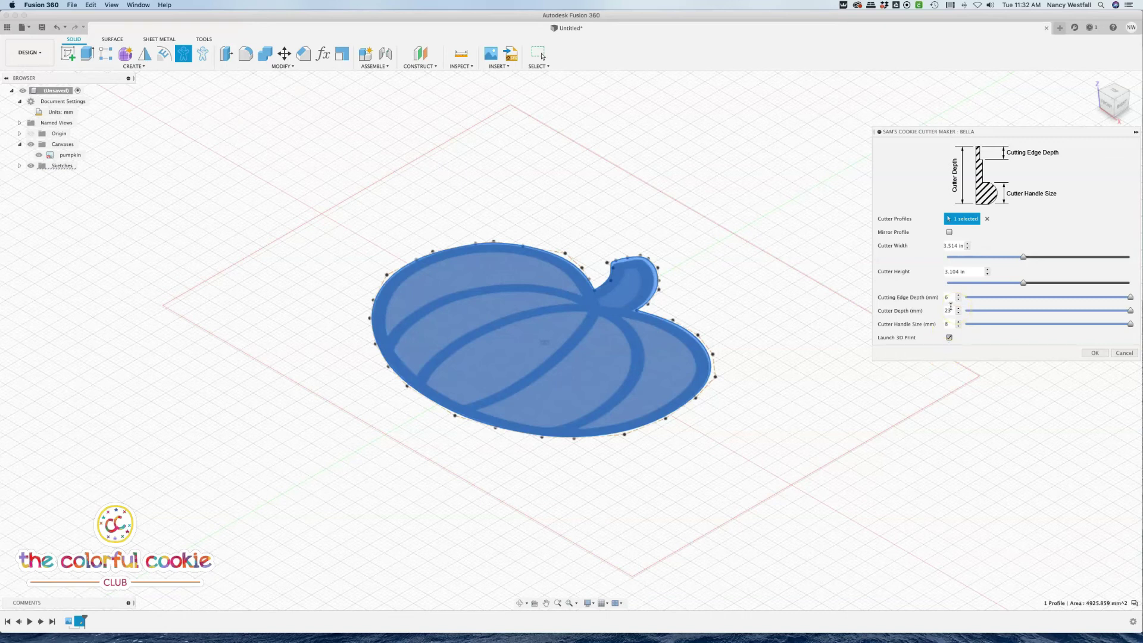
pyautogui.click(943, 309)
pyautogui.click(605, 360)
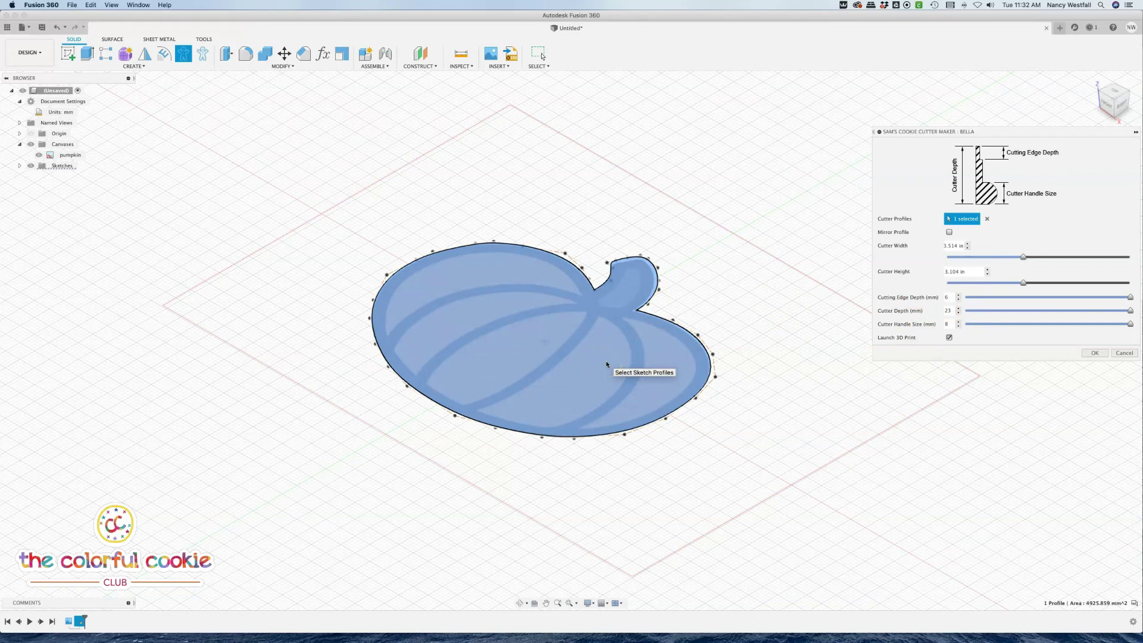
pyautogui.click(643, 383)
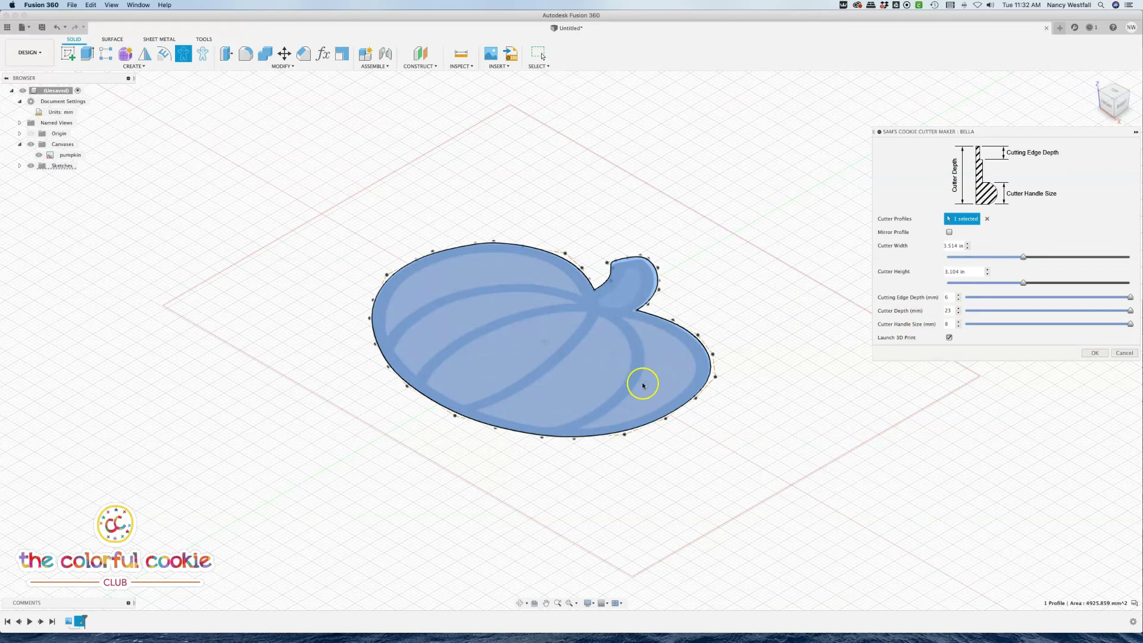
pyautogui.click(949, 337)
pyautogui.click(1095, 353)
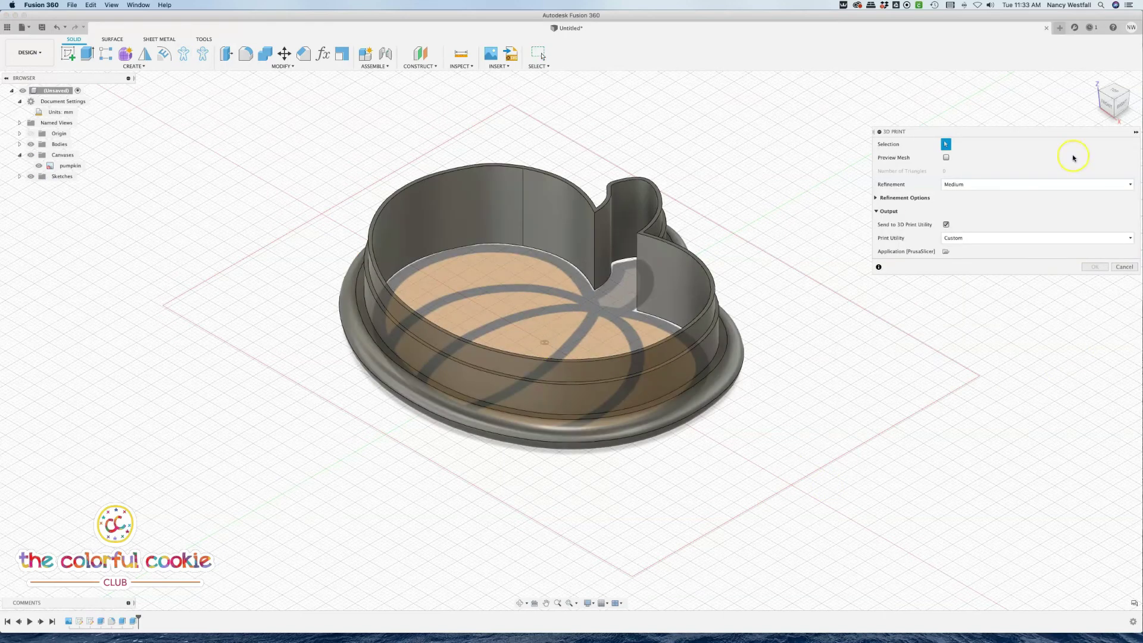
# Inspect the generated cutter's shape from the top, right, front and home views
pyautogui.click(1117, 91)
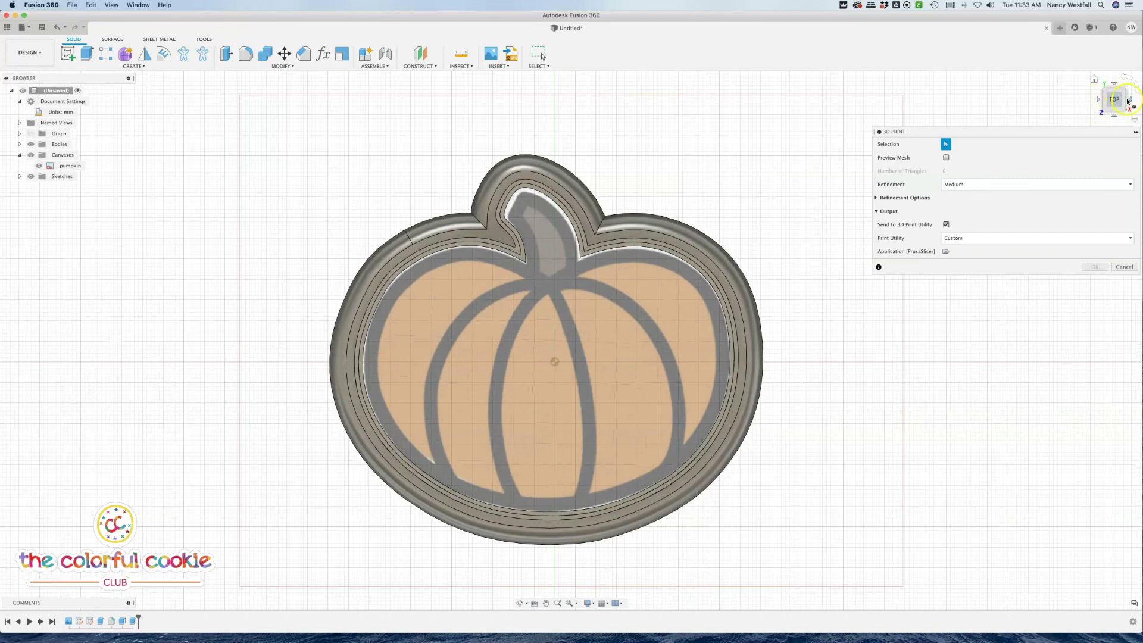
pyautogui.click(1131, 102)
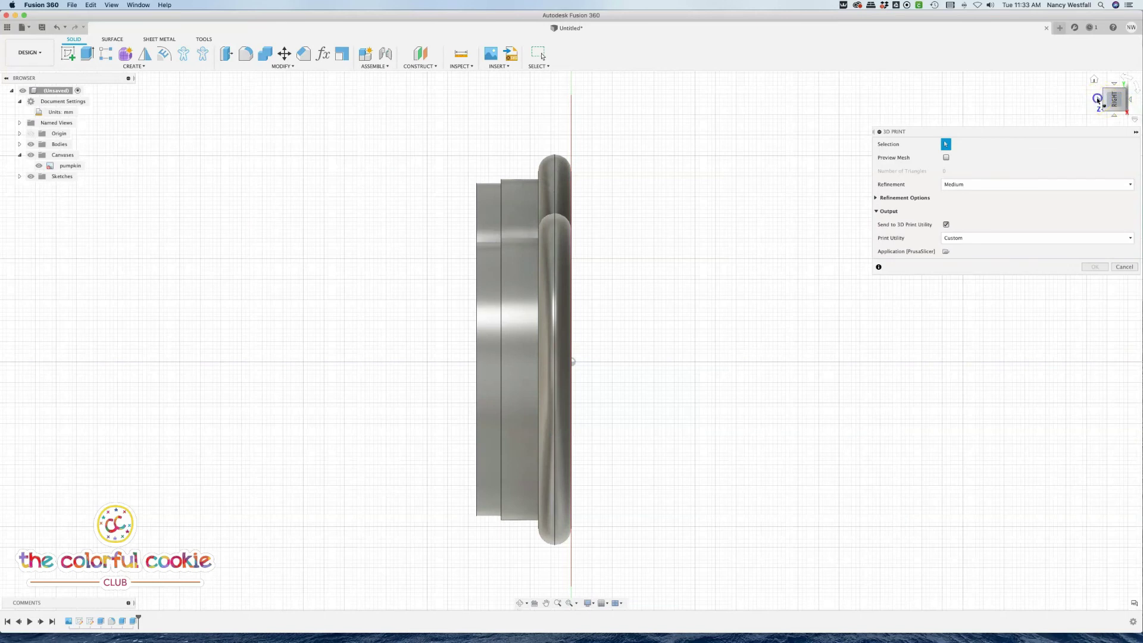
pyautogui.click(1099, 99)
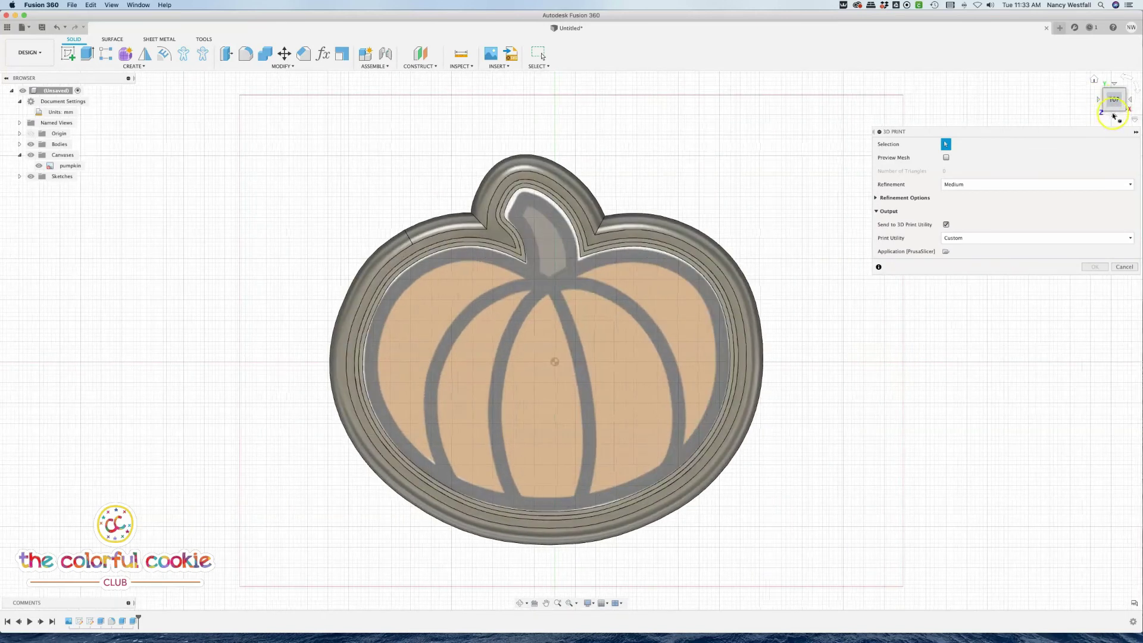
pyautogui.click(1115, 117)
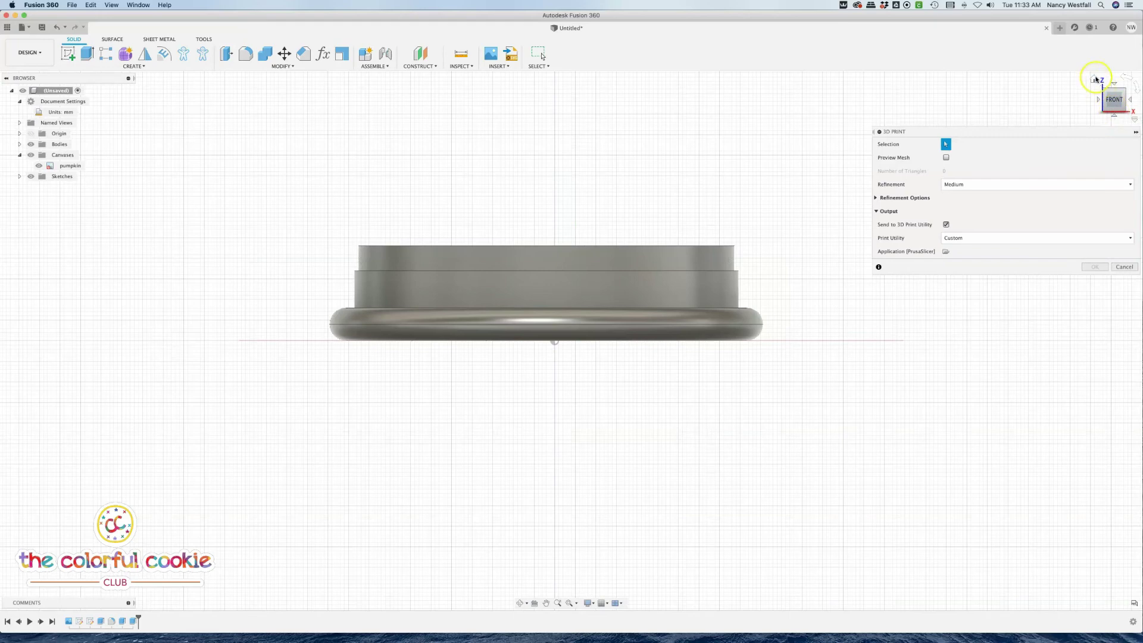
pyautogui.moveTo(1115, 100); pyautogui.dragTo(985, 165)
pyautogui.click(1093, 82)
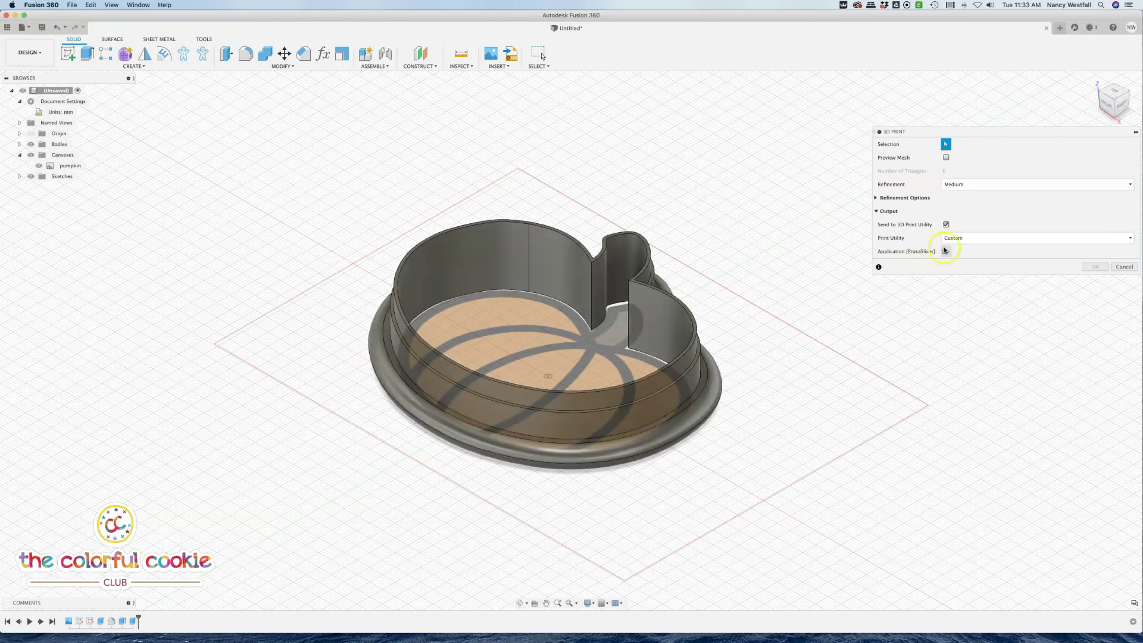
# Open PrusaSlicer, return to Fusion 360, and send the cutter body to PrusaSlicer as a 3D print with medium refinement
pyautogui.moveTo(812, 637)
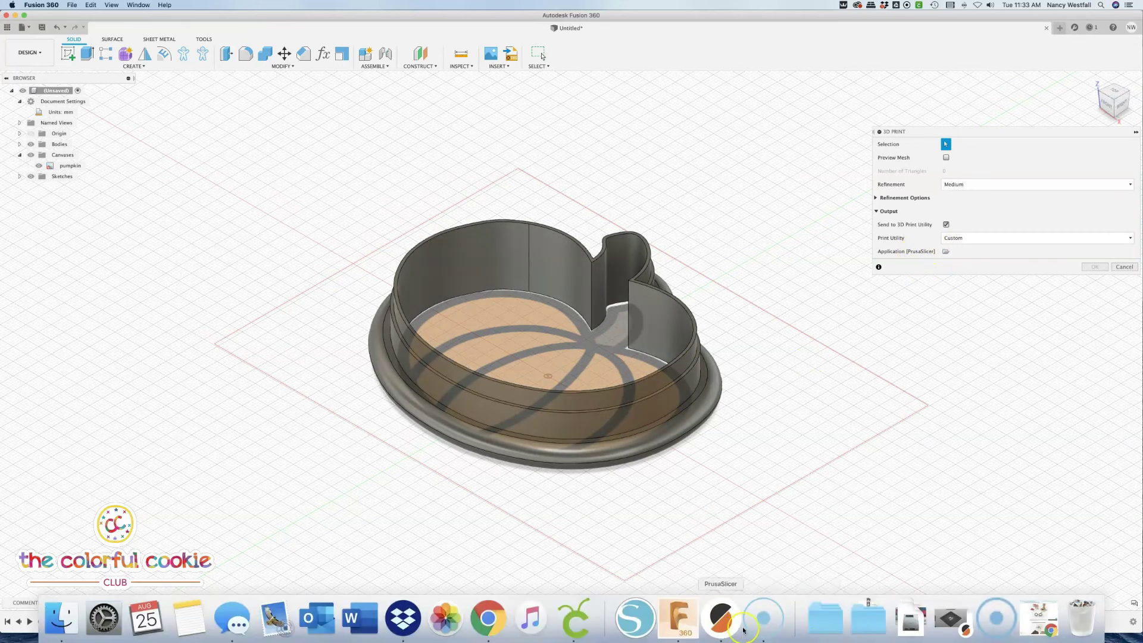
pyautogui.click(720, 622)
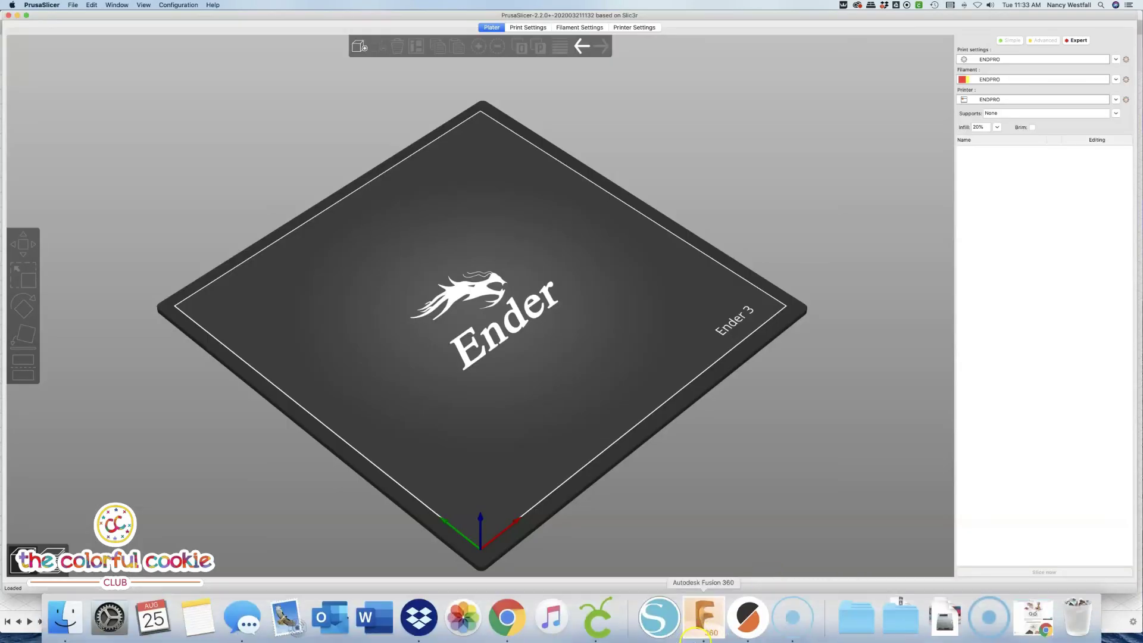
pyautogui.click(699, 630)
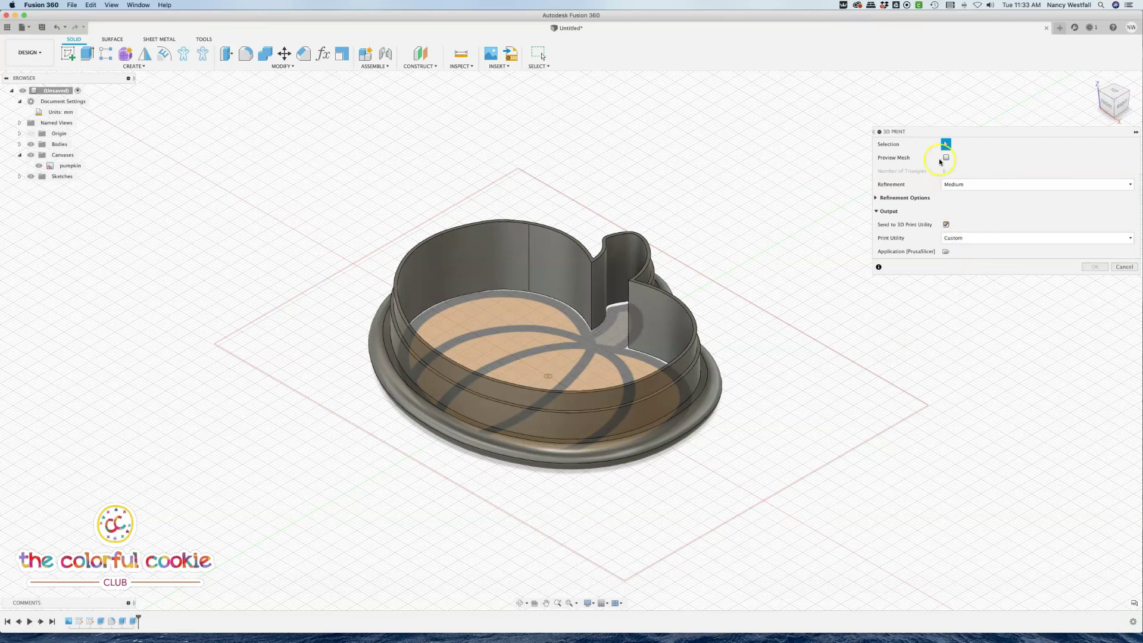
pyautogui.click(660, 320)
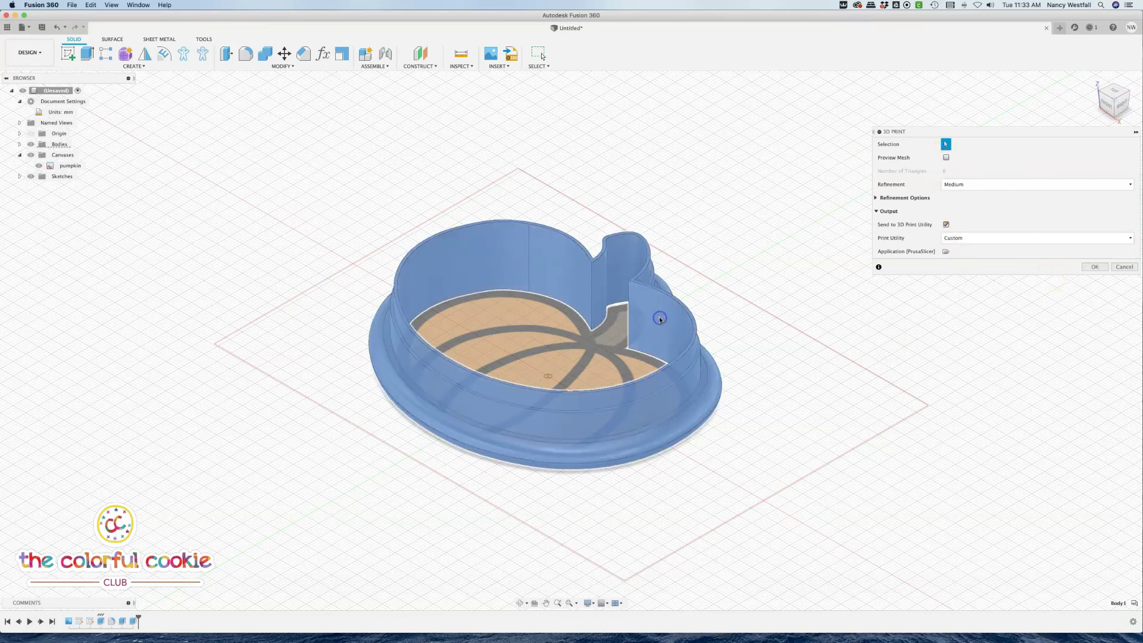
pyautogui.click(1093, 266)
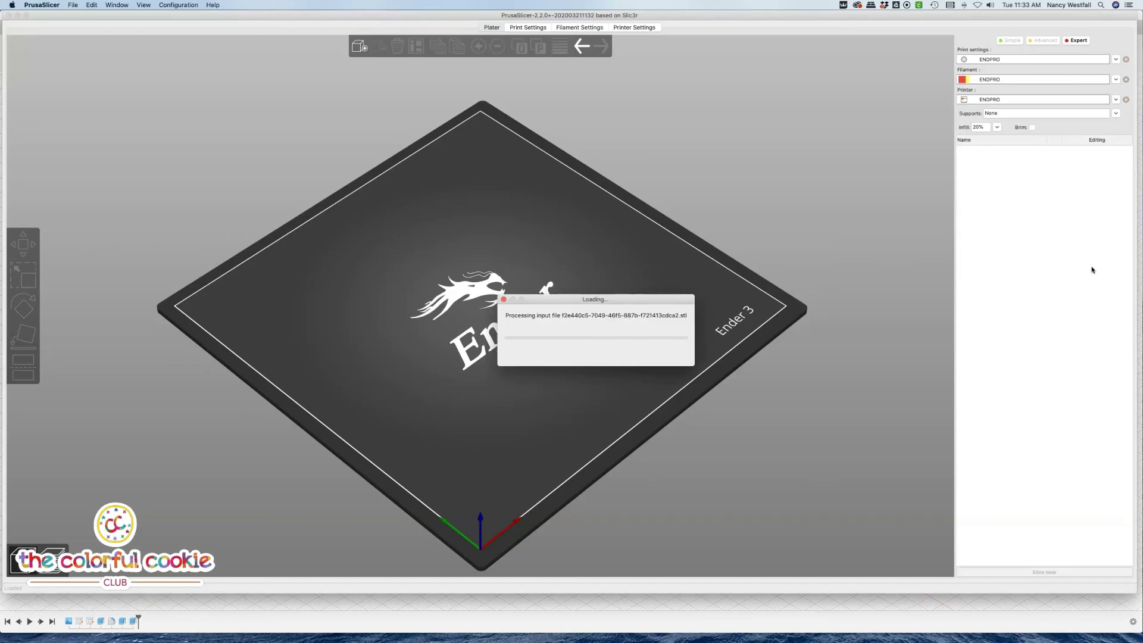
# Slice the pumpkin cutter with the ENDPRO profiles and examine the sliced preview on the bed
pyautogui.moveTo(653, 343); pyautogui.dragTo(628, 350)
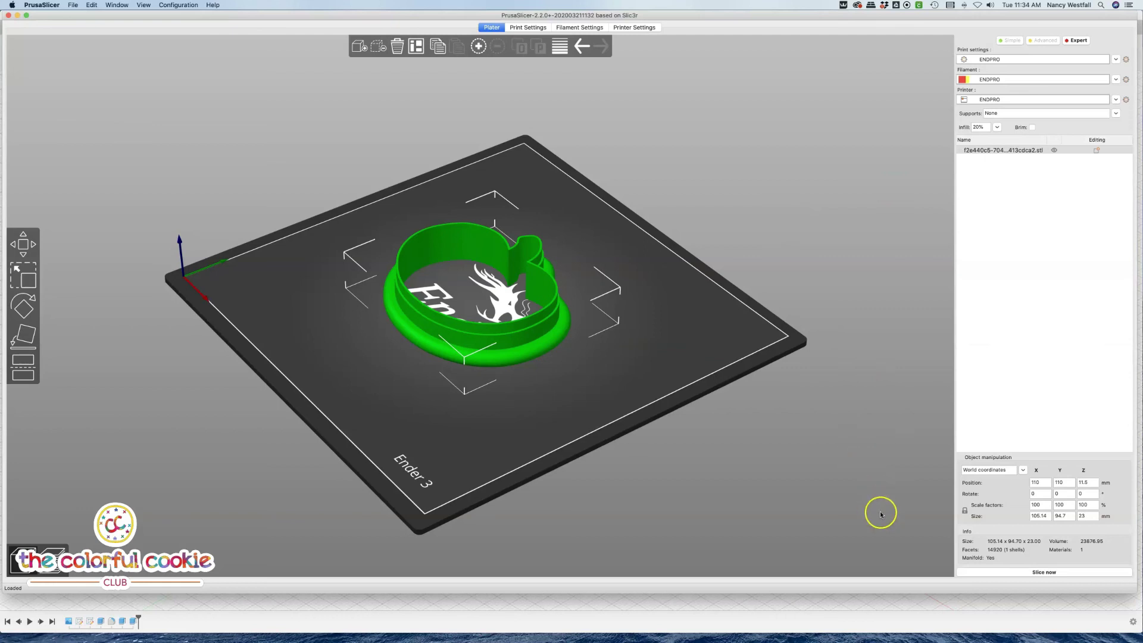
pyautogui.click(1045, 573)
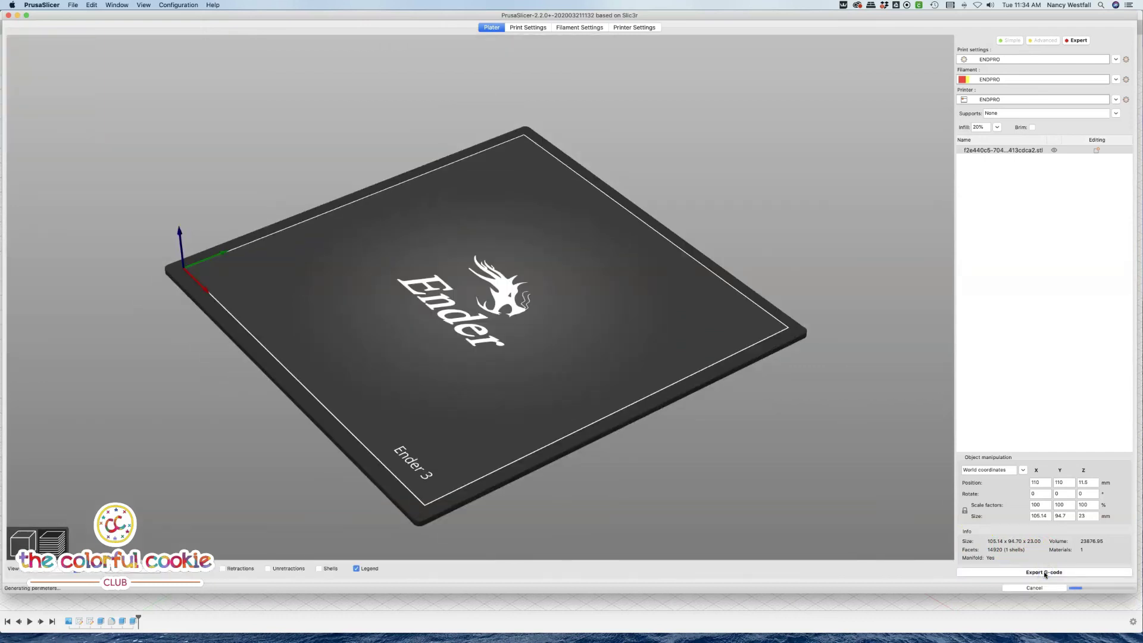
pyautogui.click(660, 331)
pyautogui.moveTo(643, 324)
pyautogui.mouseDown()
pyautogui.moveTo(660, 357)
pyautogui.moveTo(658, 332)
pyautogui.mouseUp()
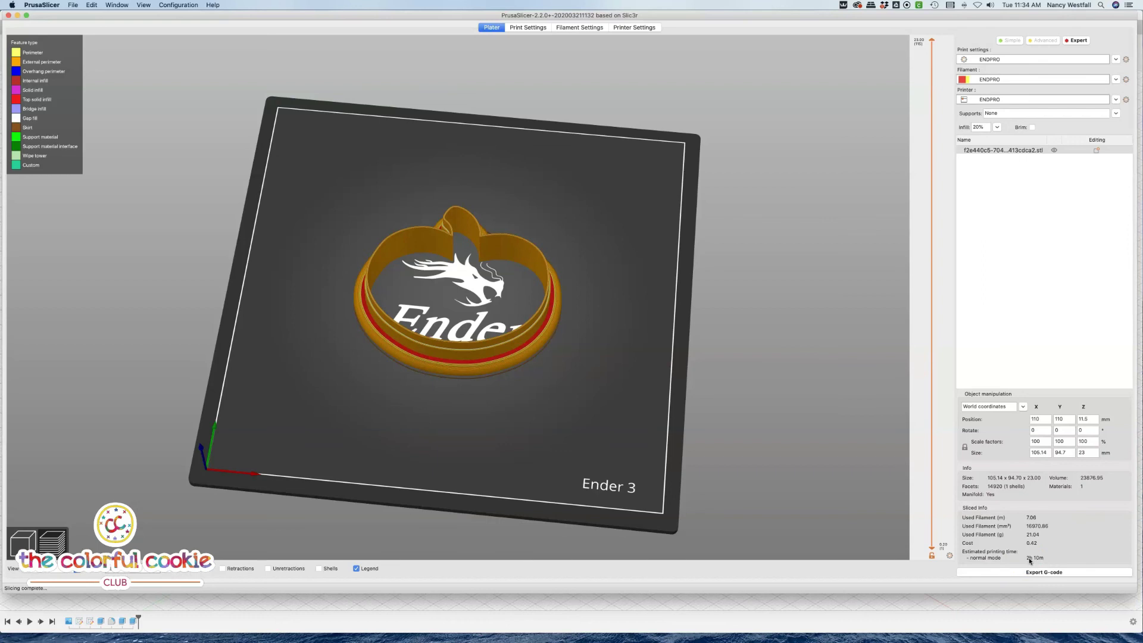
pyautogui.moveTo(486, 385); pyautogui.dragTo(475, 359)
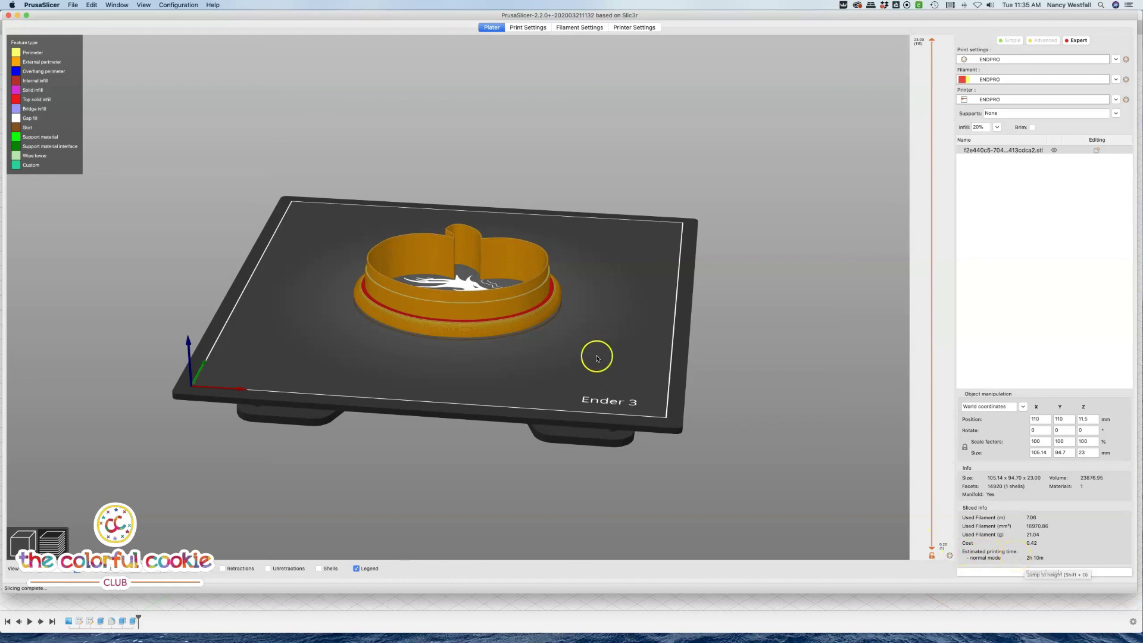
pyautogui.moveTo(595, 352); pyautogui.dragTo(596, 361)
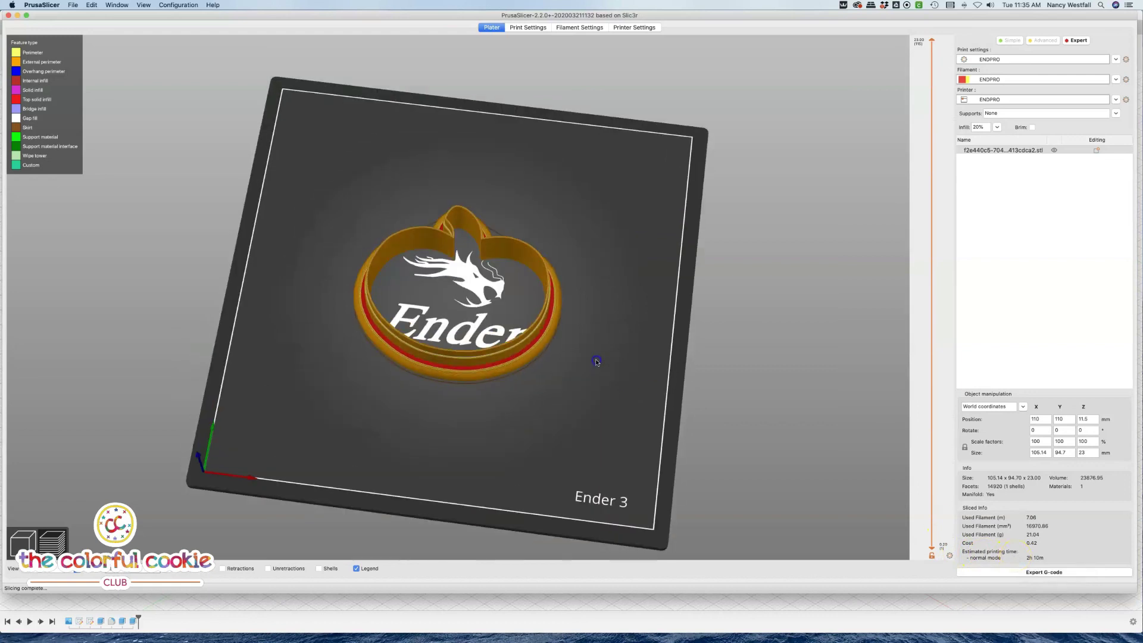
# Export the G-code to the 31 Platter folder under the file name cc_bella_pumpkin3.5
pyautogui.click(1051, 572)
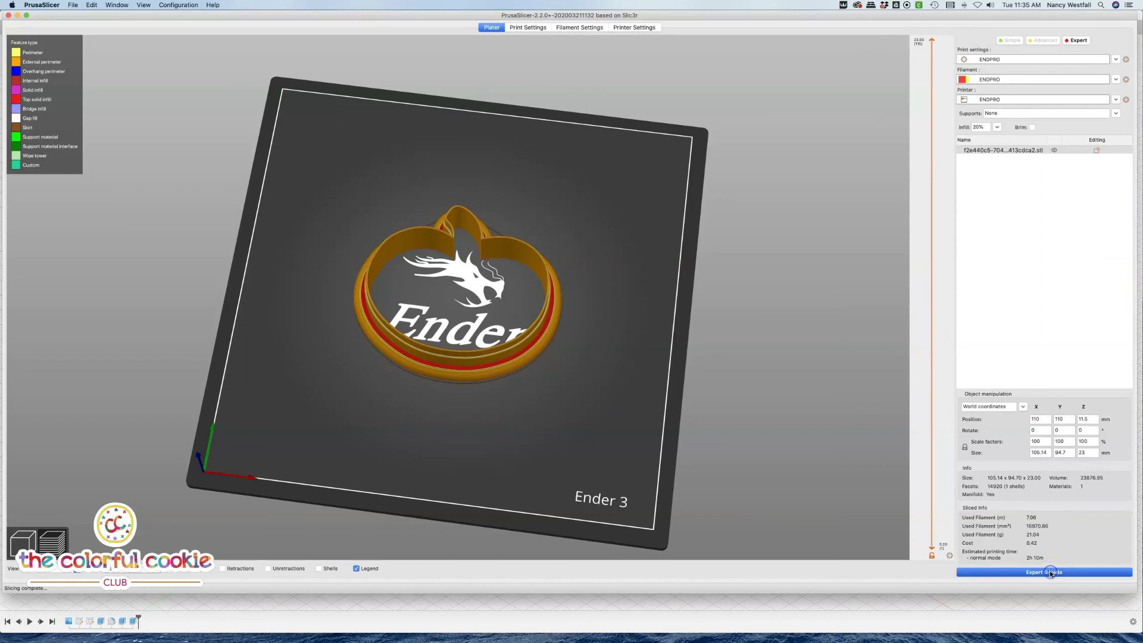
pyautogui.click(804, 391)
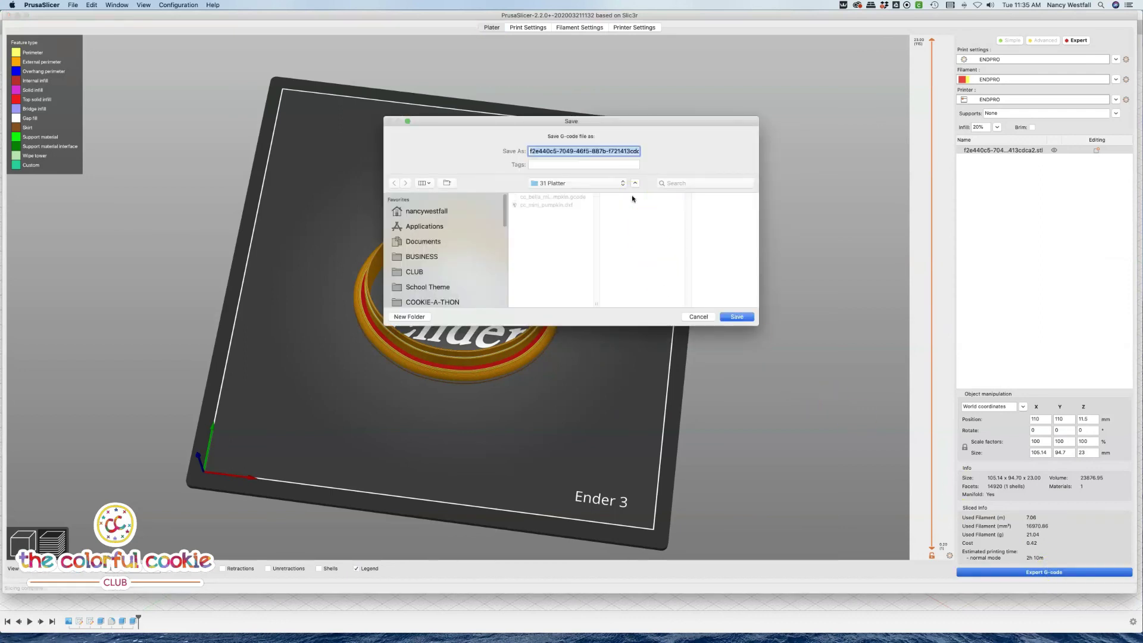
pyautogui.write('bella')
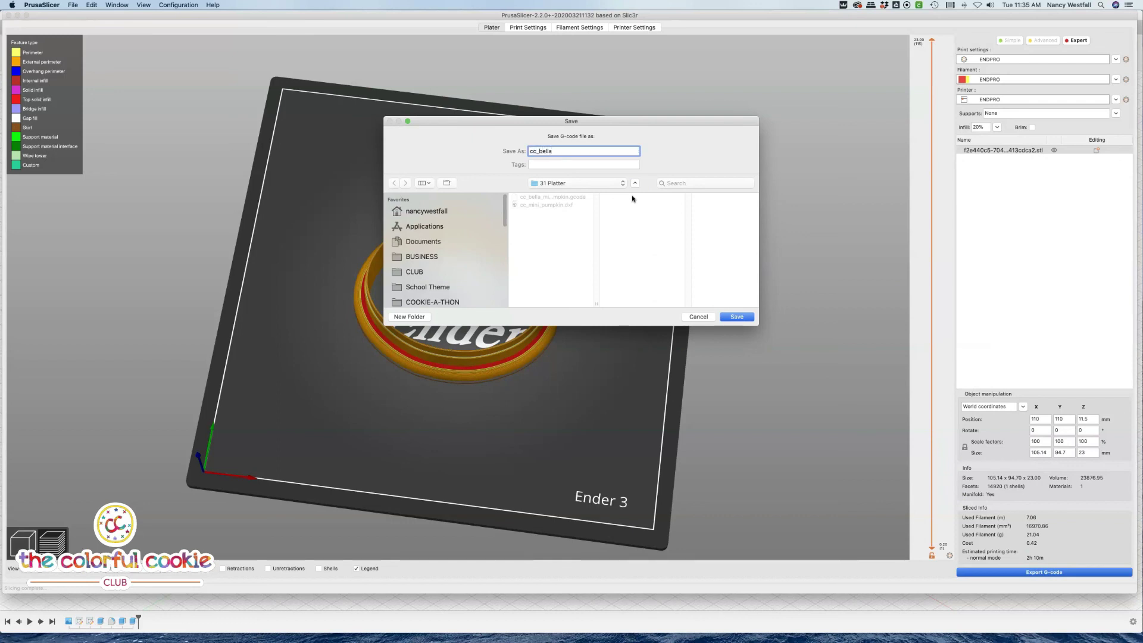
pyautogui.write('_pumpkin3.5')
pyautogui.click(737, 316)
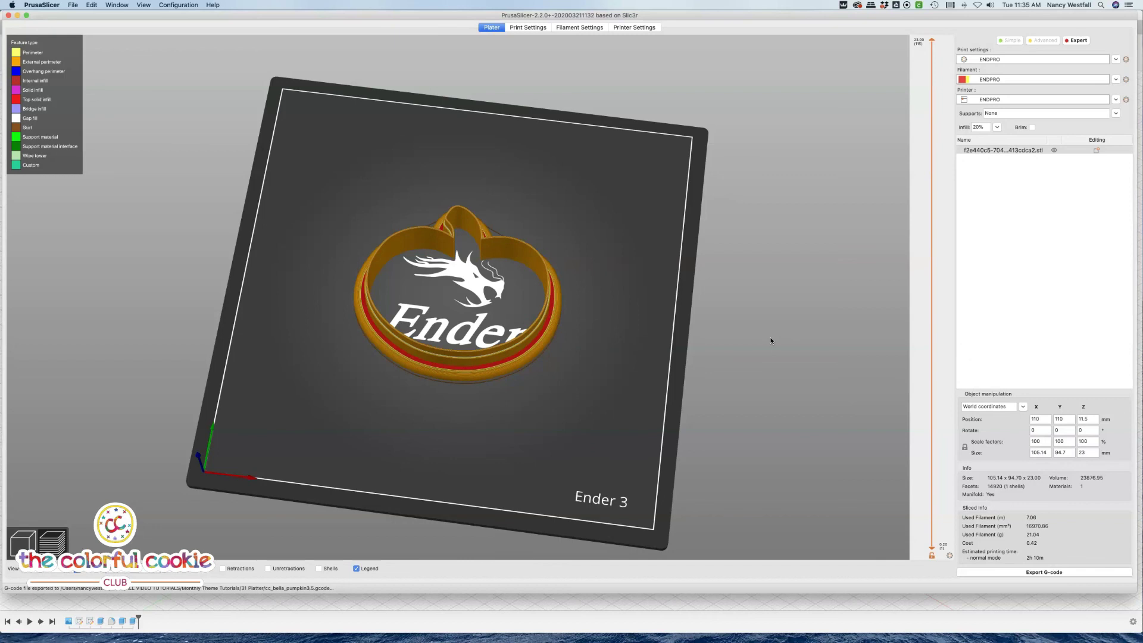
pyautogui.click(762, 338)
pyautogui.click(25, 575)
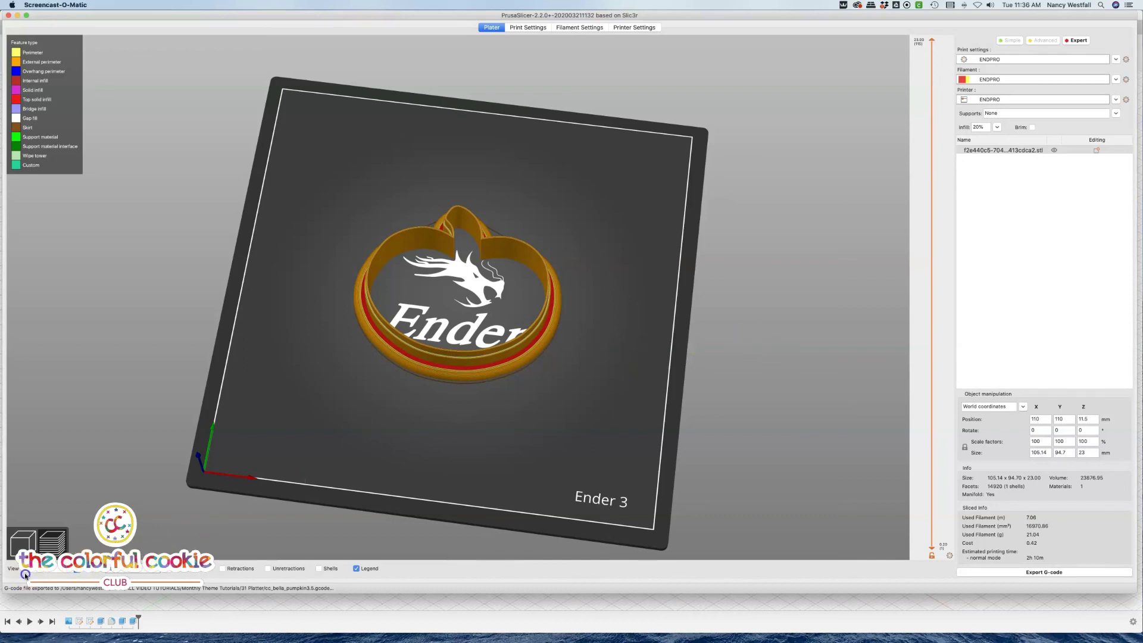